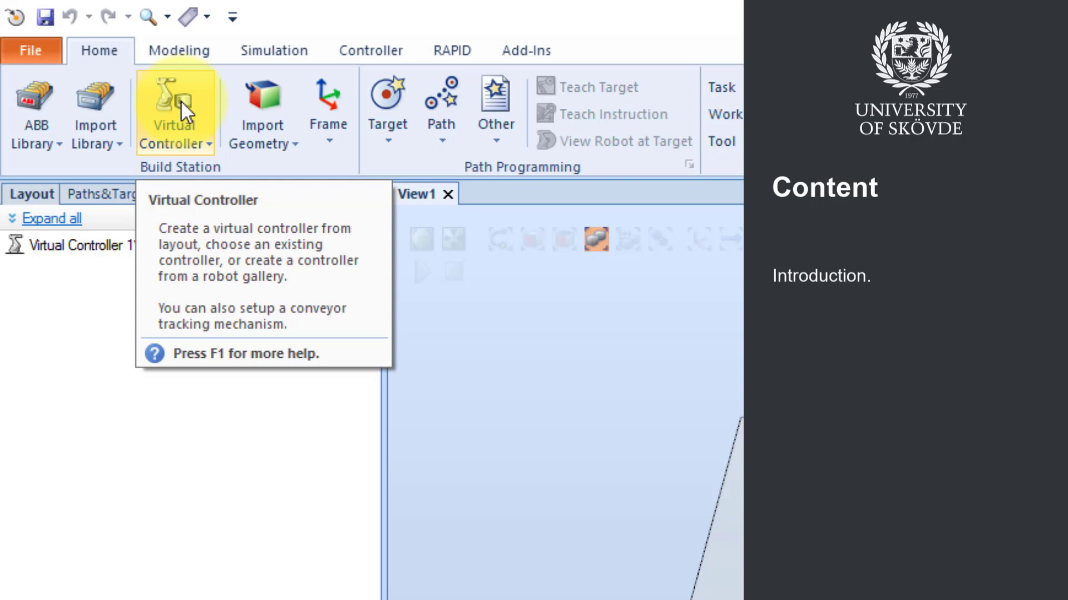
- Show the Virtual Controller choices (From Layout, New Controller, Existing Controller), then dismiss them
{"action": "left_click", "coordinate": [181, 100]}
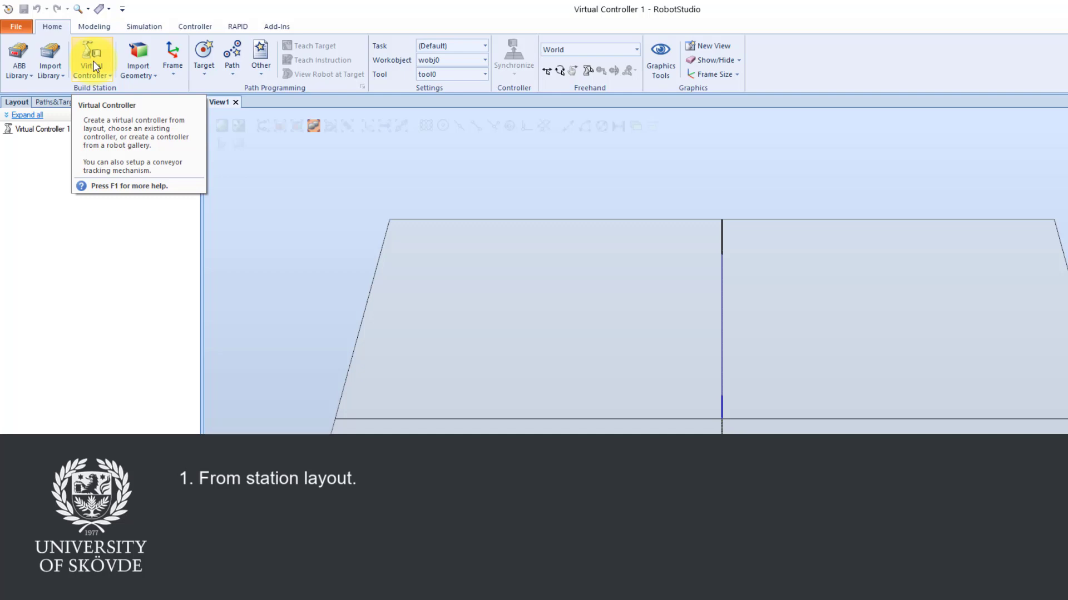
{"action": "left_click", "coordinate": [93, 64]}
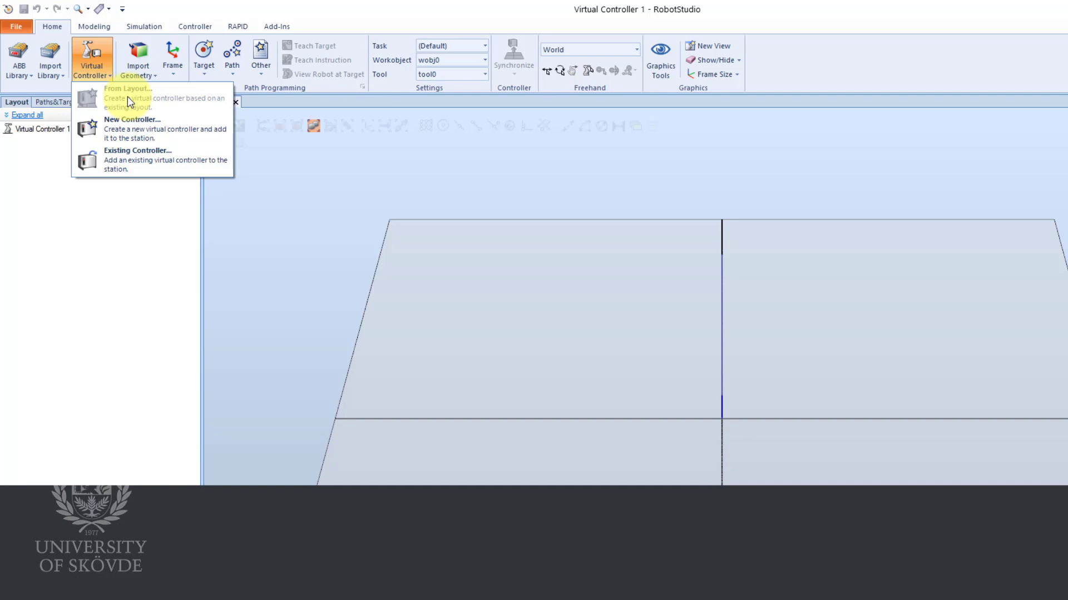
{"action": "left_click", "coordinate": [579, 20]}
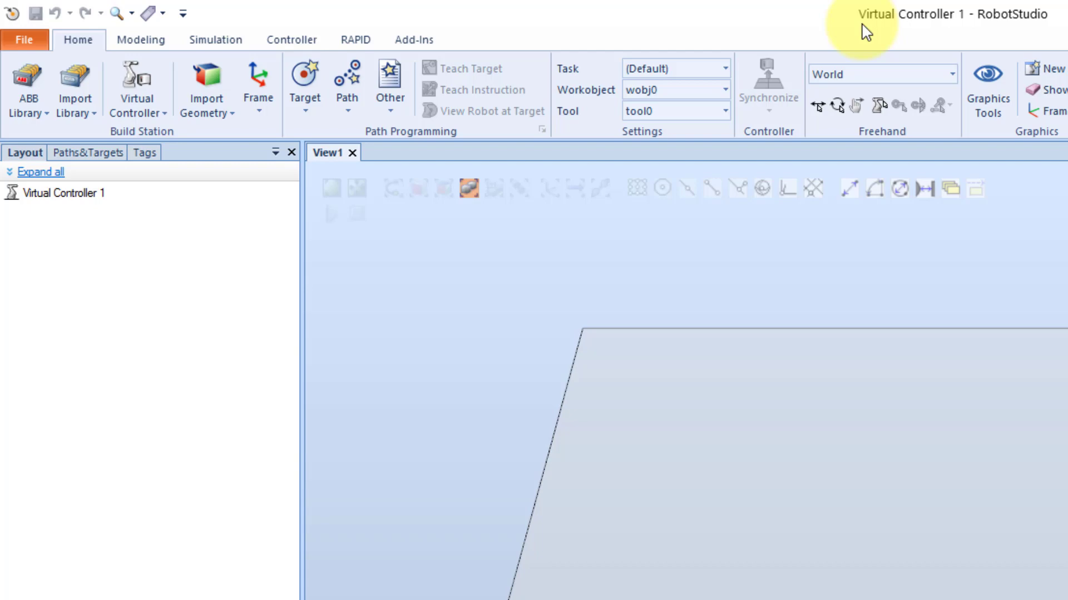
- Review the File view's new-project options, return to the station, and bring up the ABB Library gallery
{"action": "left_click", "coordinate": [30, 37]}
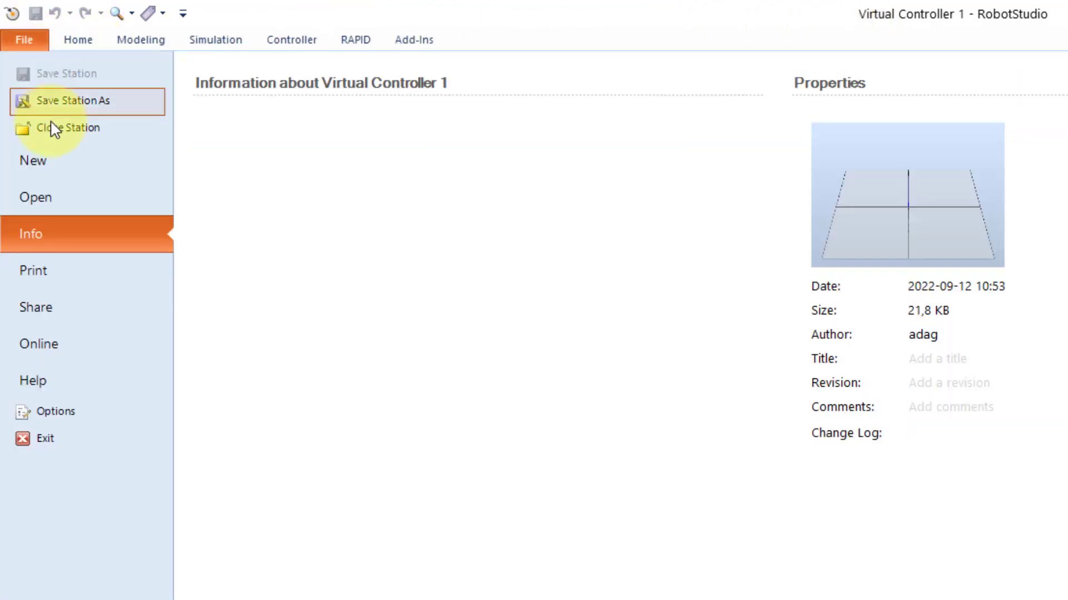
{"action": "left_click", "coordinate": [41, 166]}
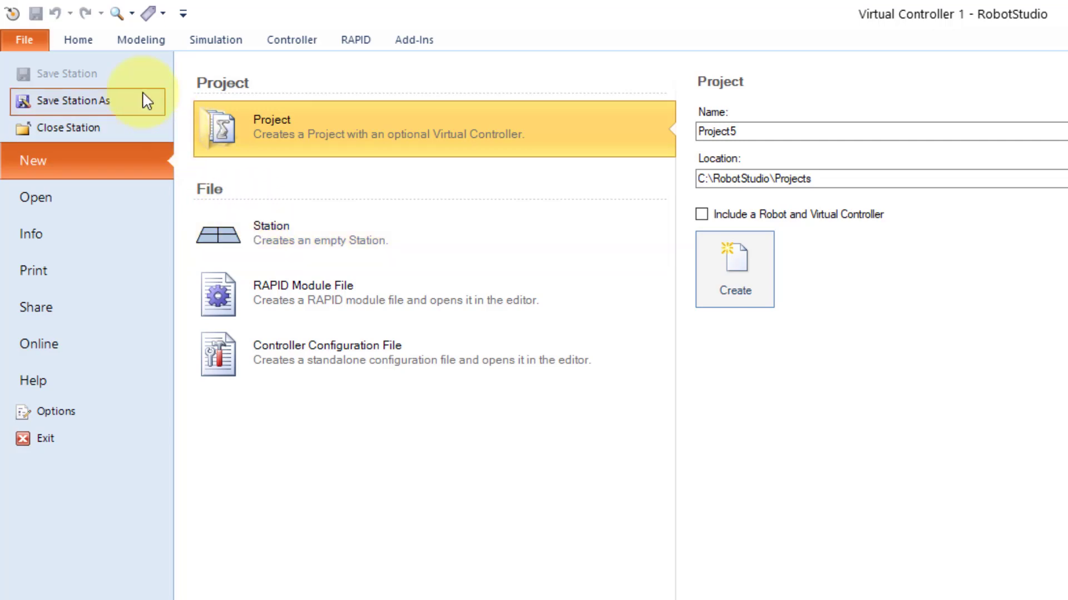
{"action": "left_click", "coordinate": [88, 47]}
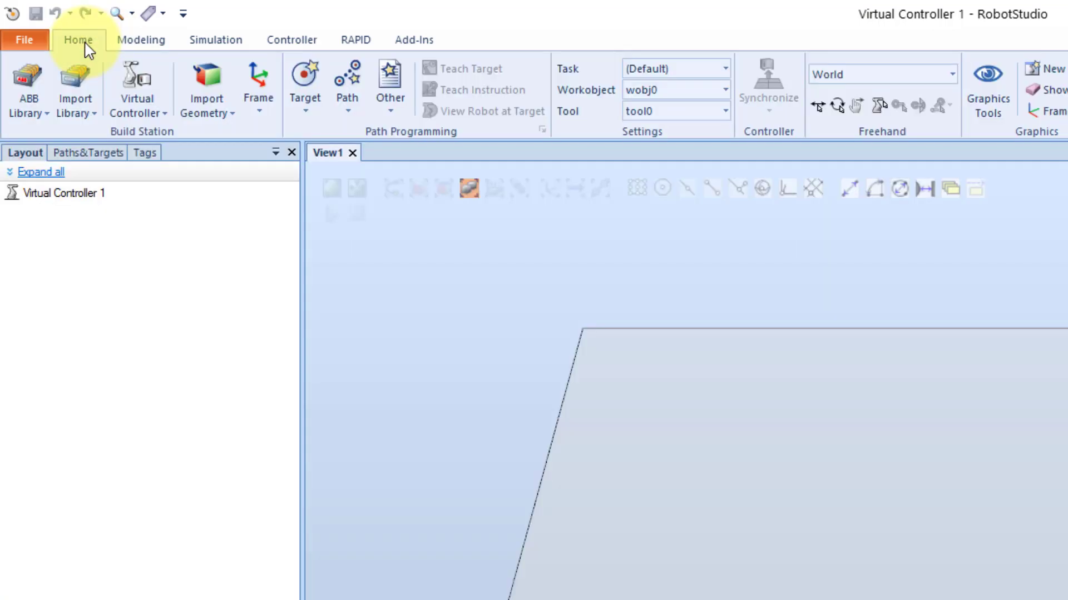
{"action": "left_click", "coordinate": [151, 99]}
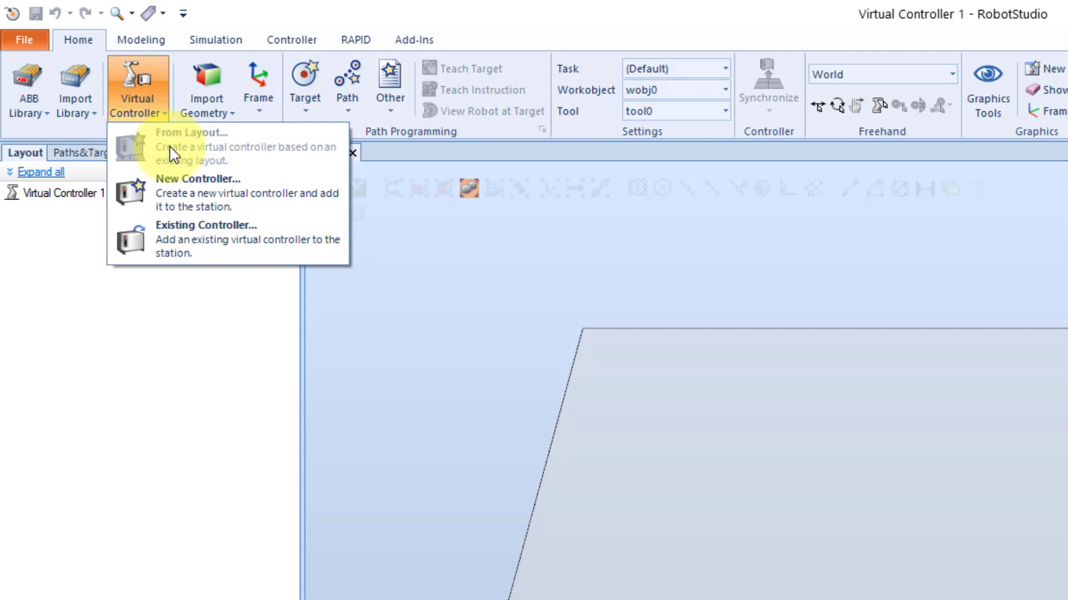
{"action": "left_click", "coordinate": [33, 110]}
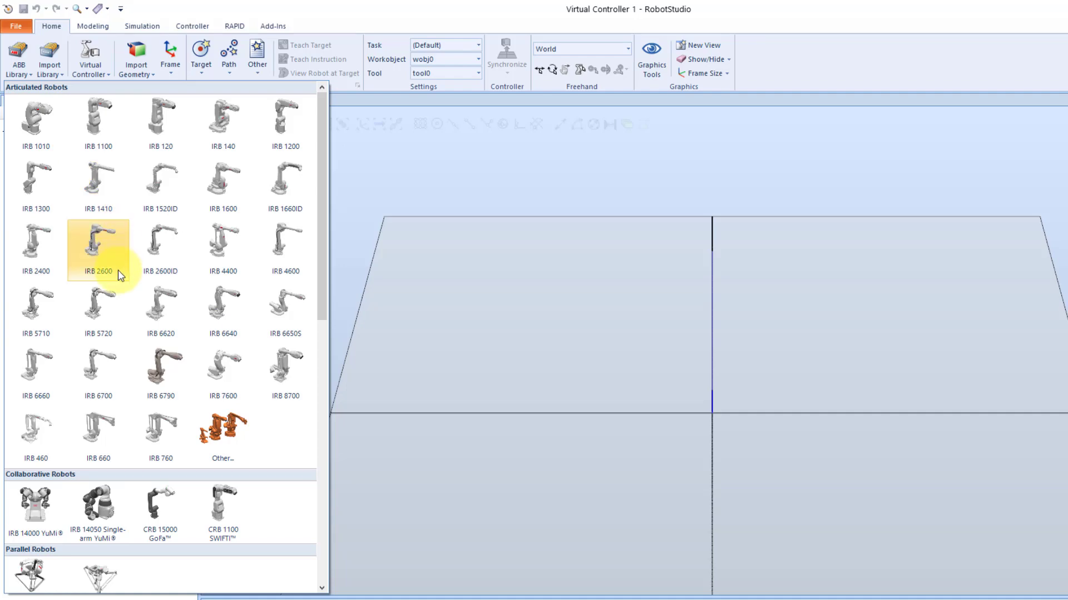
- Scroll through the ABB Library robot gallery and pick the IRB 4400 robot
{"action": "scroll", "coordinate": [118, 271], "scroll_direction": "down", "scroll_amount": 4}
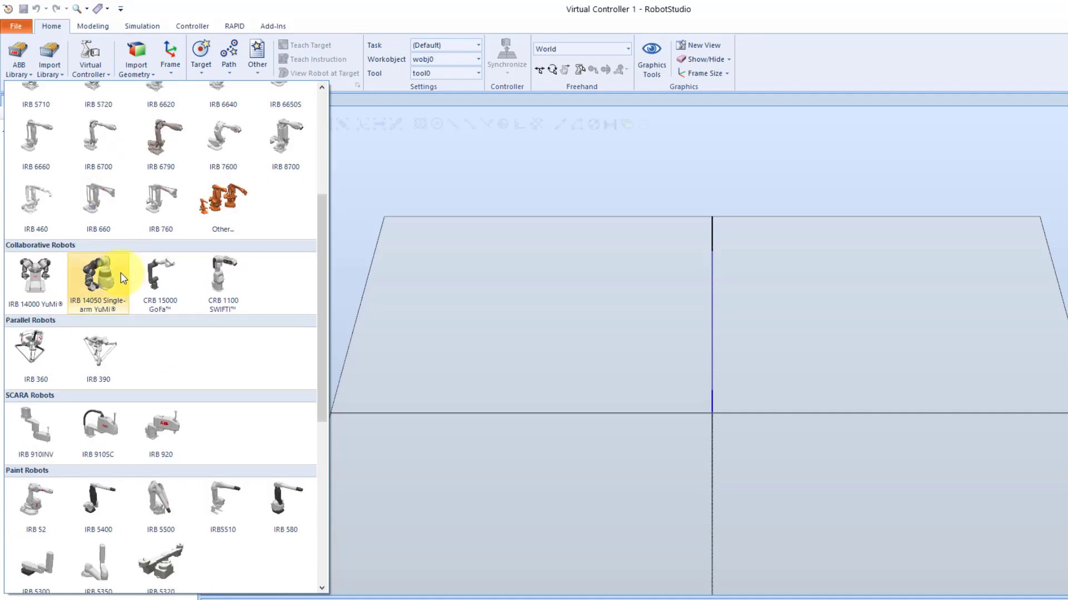
{"action": "scroll", "coordinate": [124, 278], "scroll_direction": "down", "scroll_amount": 5}
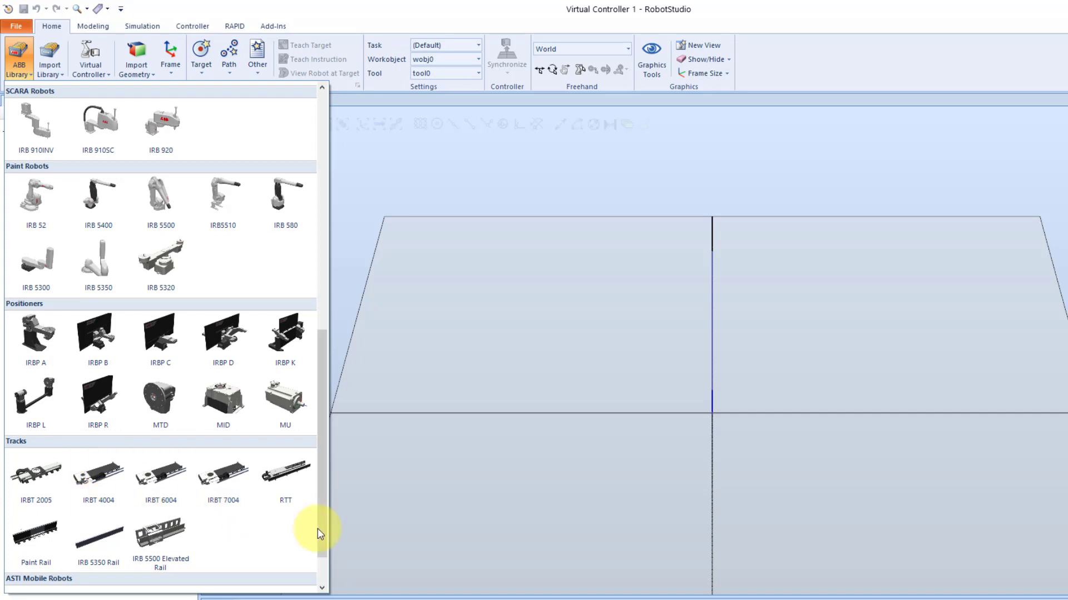
{"action": "left_click_drag", "start_coordinate": [323, 529], "coordinate": [324, 567]}
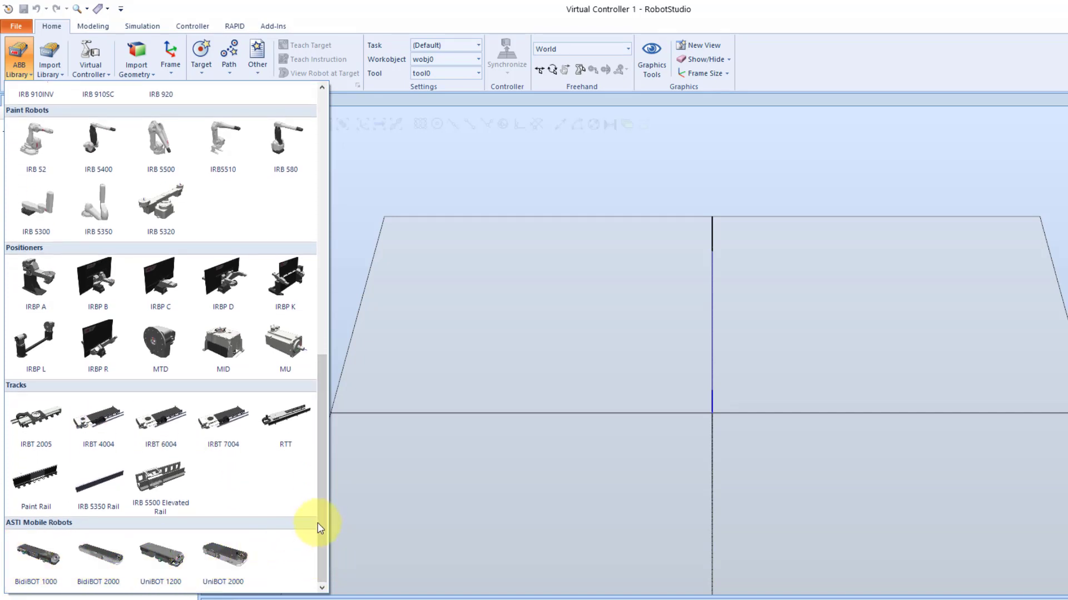
{"action": "left_click_drag", "start_coordinate": [320, 519], "coordinate": [325, 255]}
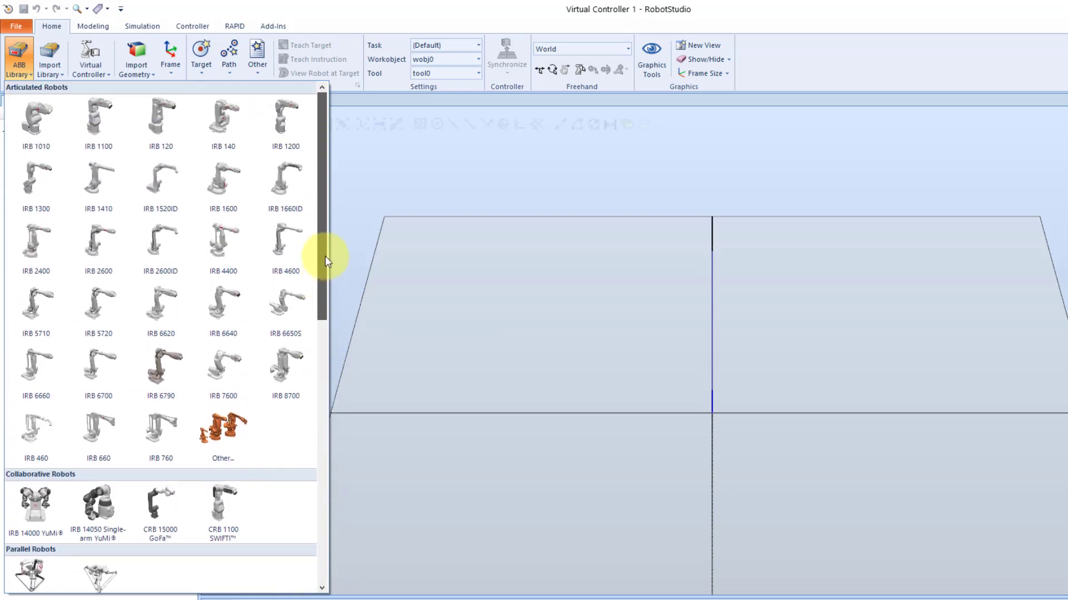
{"action": "left_click", "coordinate": [223, 258]}
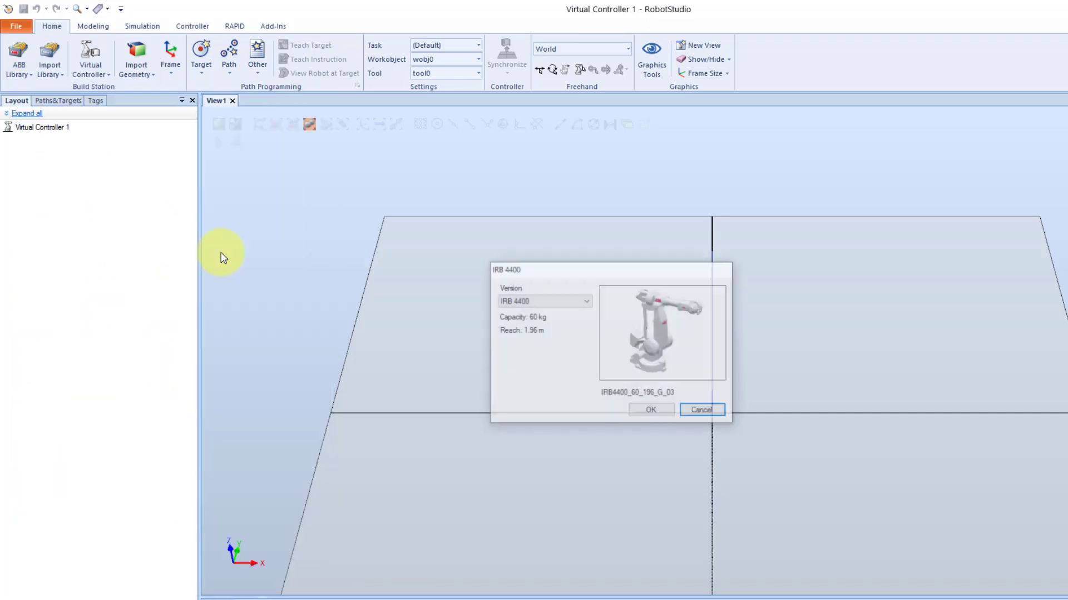
- Load the standard IRB 4400 version (60 kg, 1.96 m reach) into the station and frame it
{"action": "left_click", "coordinate": [587, 304]}
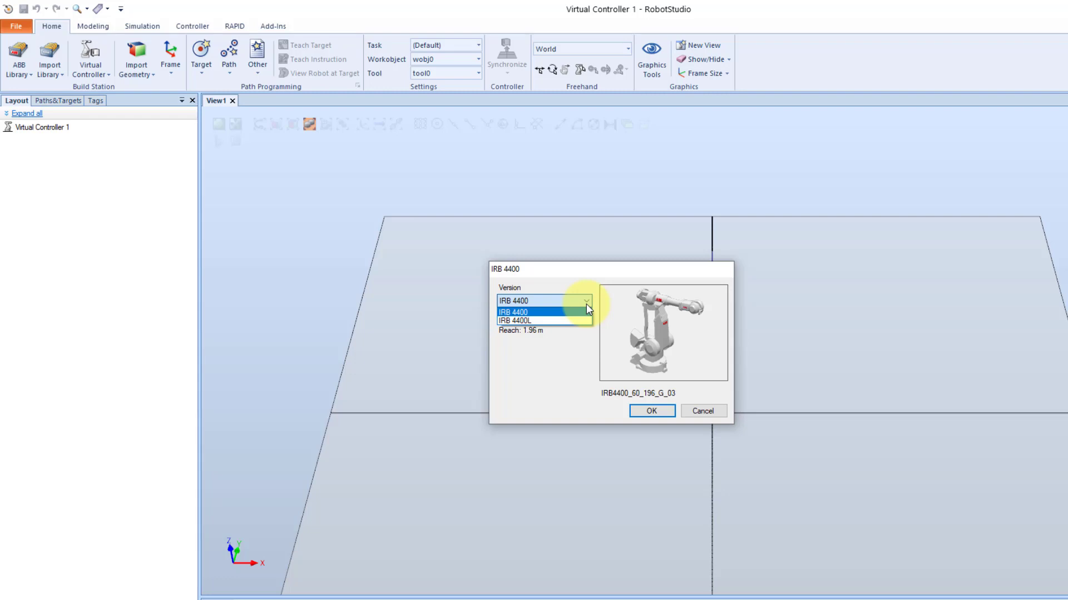
{"action": "left_click", "coordinate": [540, 313]}
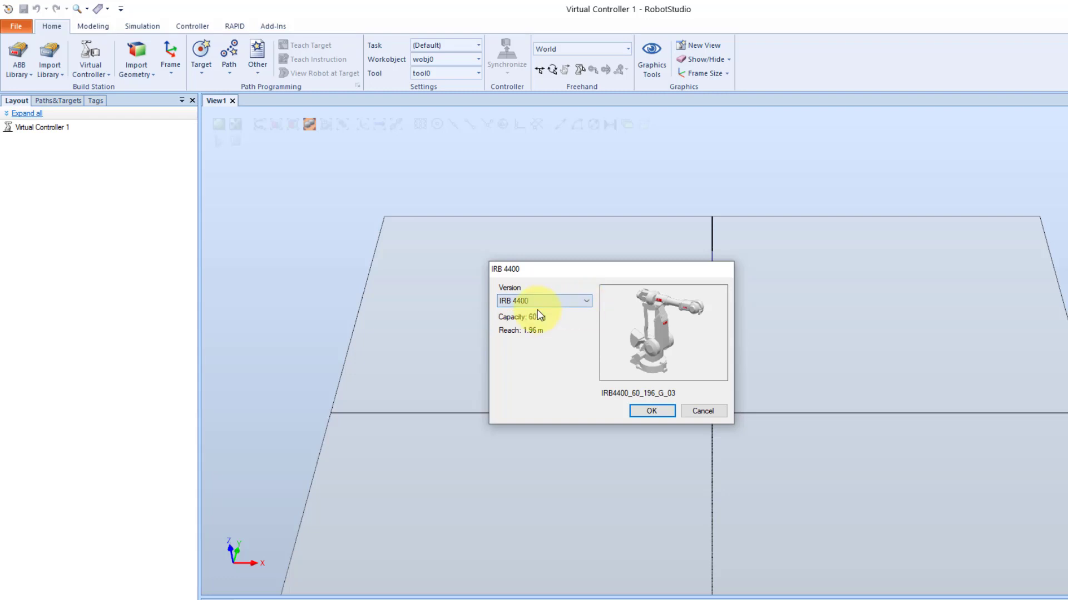
{"action": "left_click", "coordinate": [648, 412]}
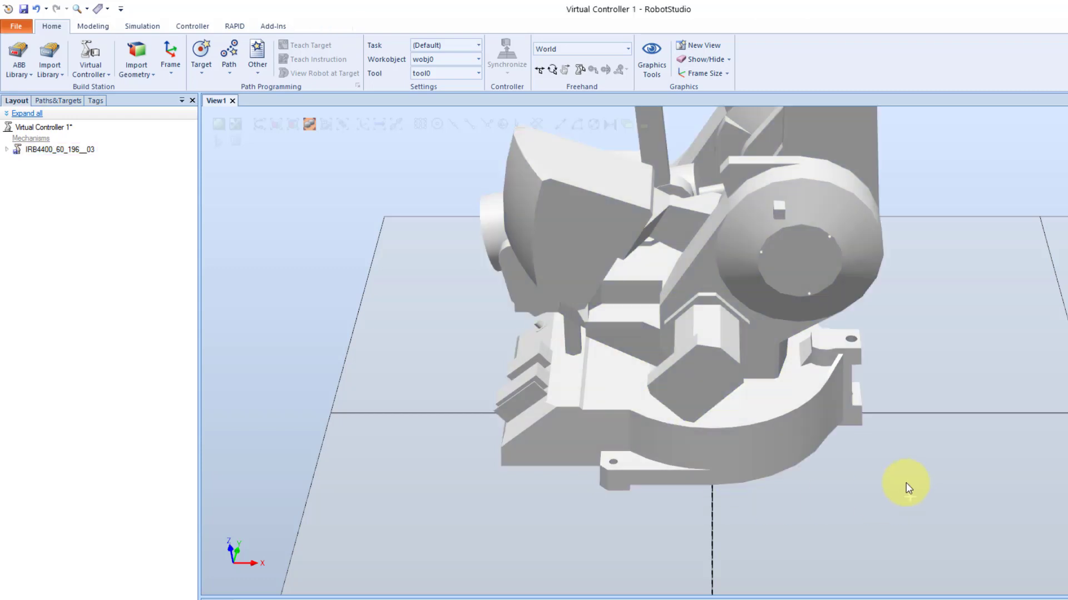
{"action": "scroll", "coordinate": [923, 502], "scroll_direction": "down", "scroll_amount": 5}
{"action": "left_click_drag", "start_coordinate": [929, 502], "coordinate": [853, 522], "text": "ctrl"}
{"action": "scroll", "coordinate": [854, 525], "scroll_direction": "down", "scroll_amount": 1}
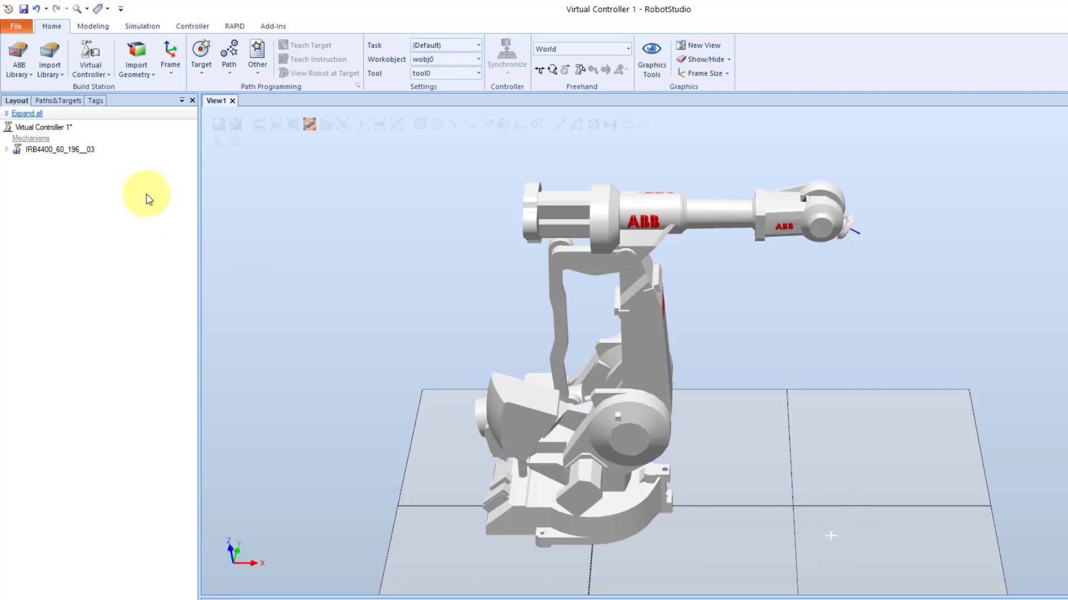
{"action": "left_click", "coordinate": [51, 72]}
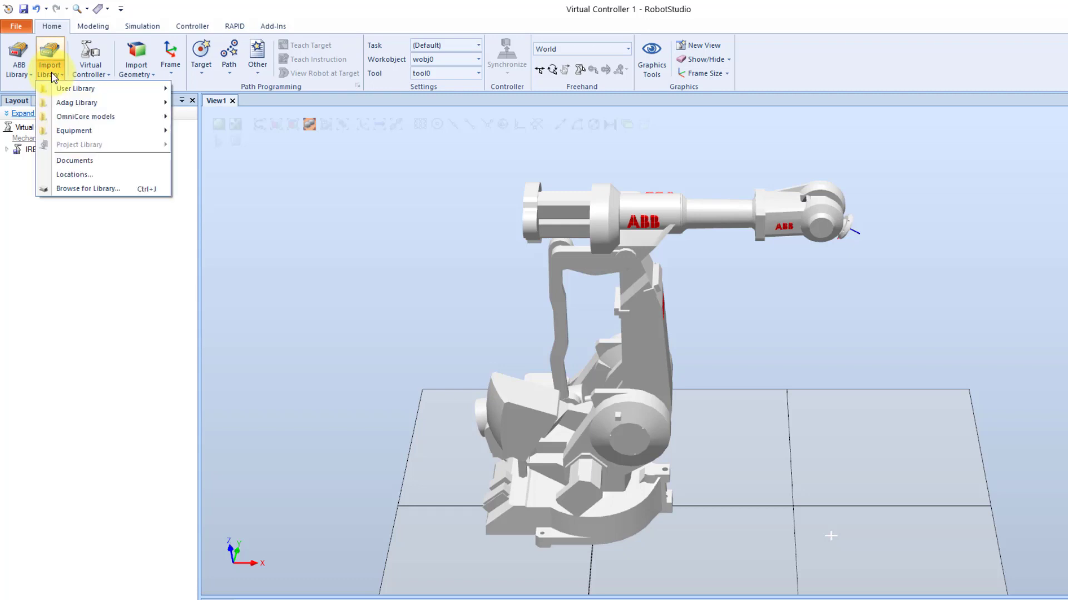
- Import the AW Gun PSF 25 welding gun from the Equipment library's Tools section
{"action": "mouse_move", "coordinate": [82, 131]}
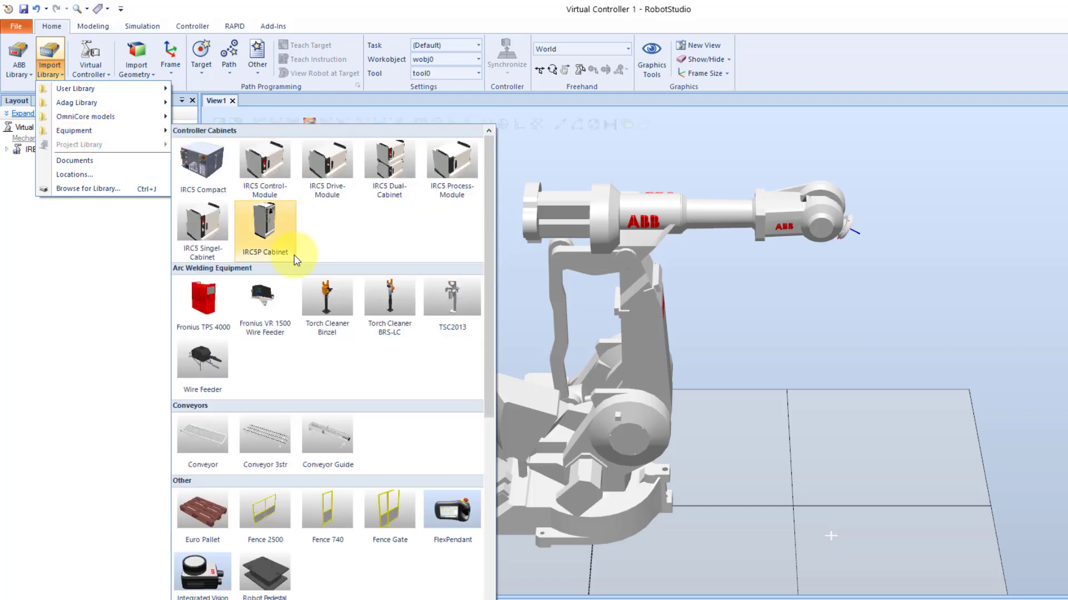
{"action": "scroll", "coordinate": [299, 271], "scroll_direction": "down", "scroll_amount": 1}
{"action": "scroll", "coordinate": [300, 269], "scroll_direction": "down", "scroll_amount": 2}
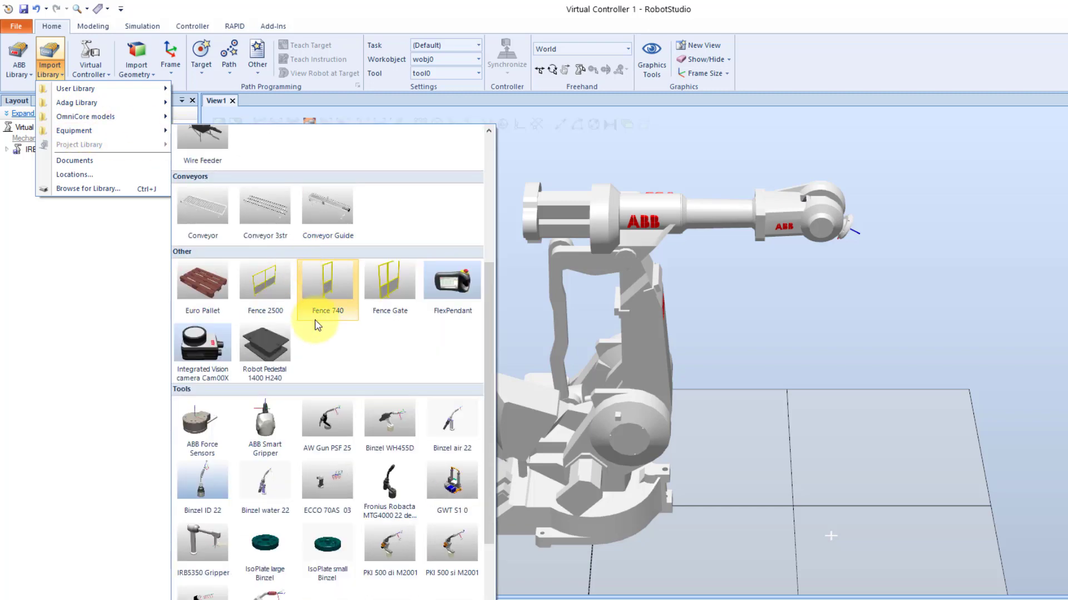
{"action": "left_click", "coordinate": [331, 424]}
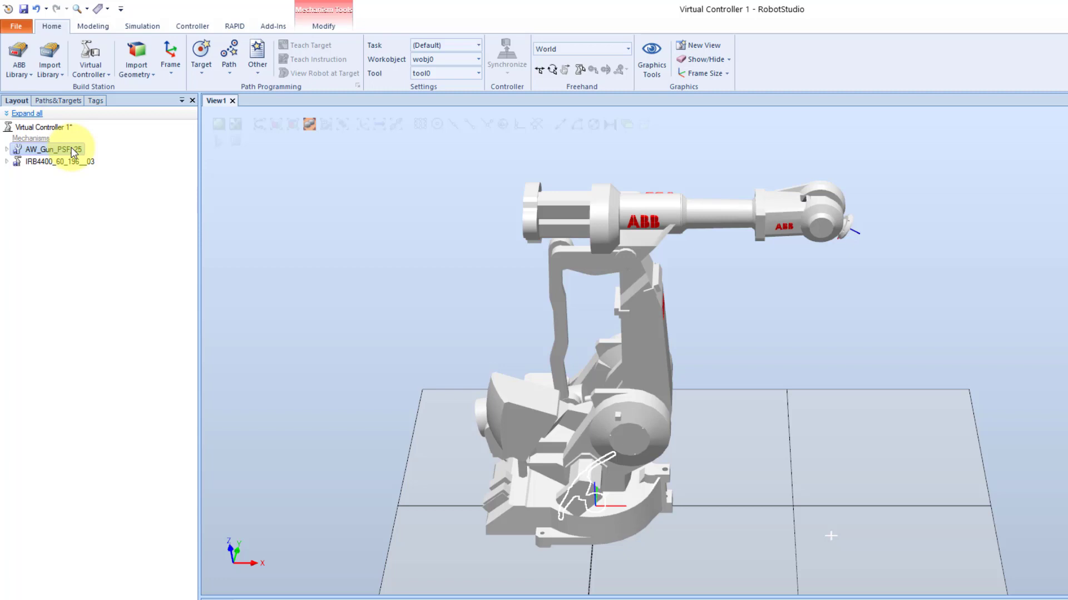
- Attach AW_Gun_PSF_25 to the IRB4400 robot, accepting the move onto its flange
{"action": "left_click_drag", "start_coordinate": [74, 151], "coordinate": [74, 165]}
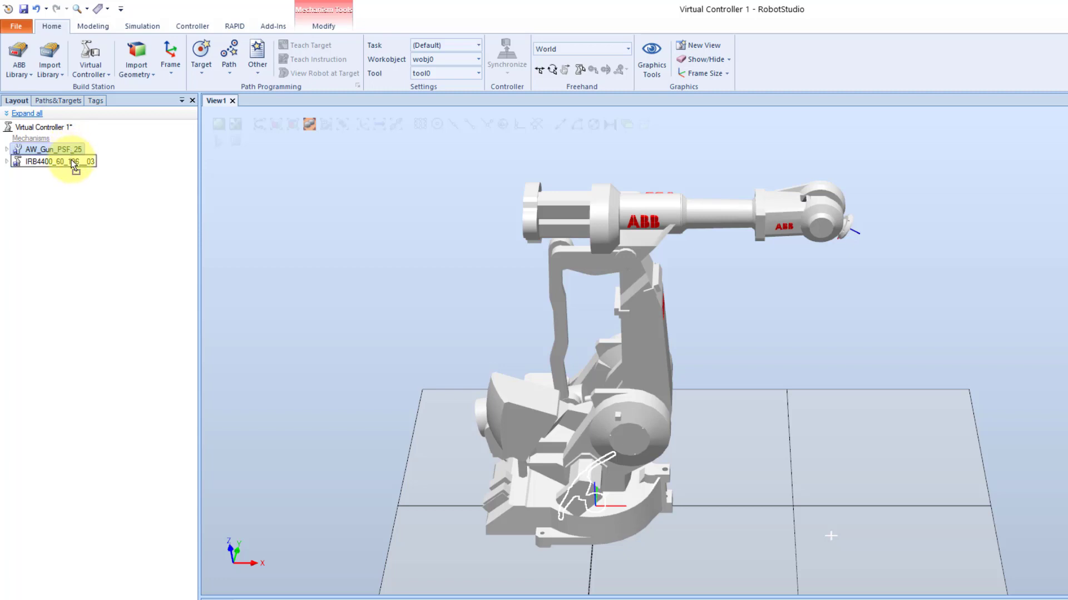
{"action": "left_click_drag", "start_coordinate": [74, 165], "coordinate": [74, 165]}
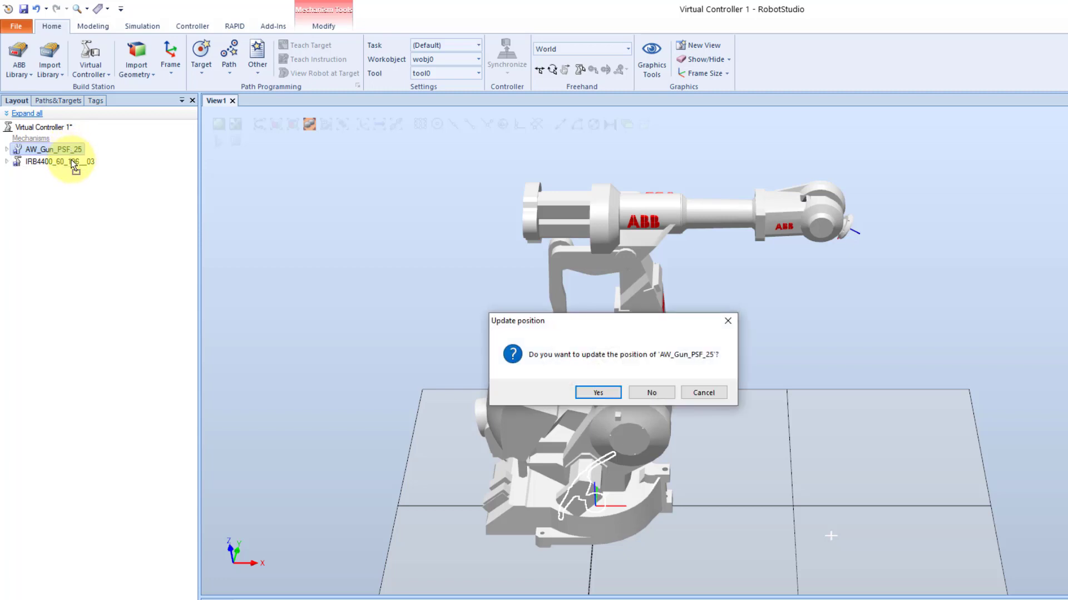
{"action": "left_click", "coordinate": [602, 395]}
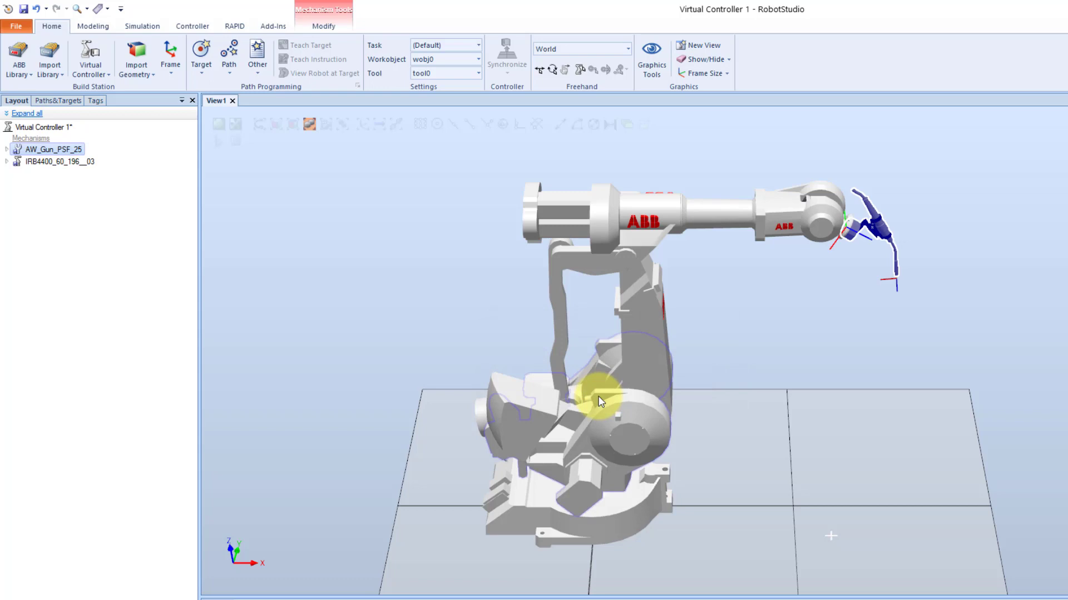
{"action": "left_click", "coordinate": [860, 232]}
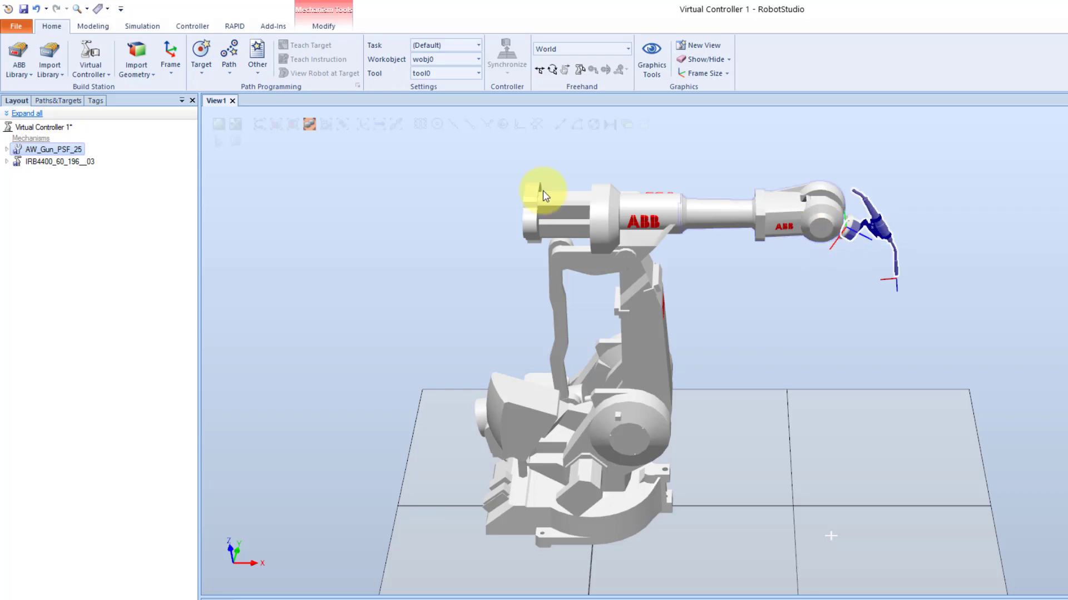
{"action": "left_click", "coordinate": [22, 75]}
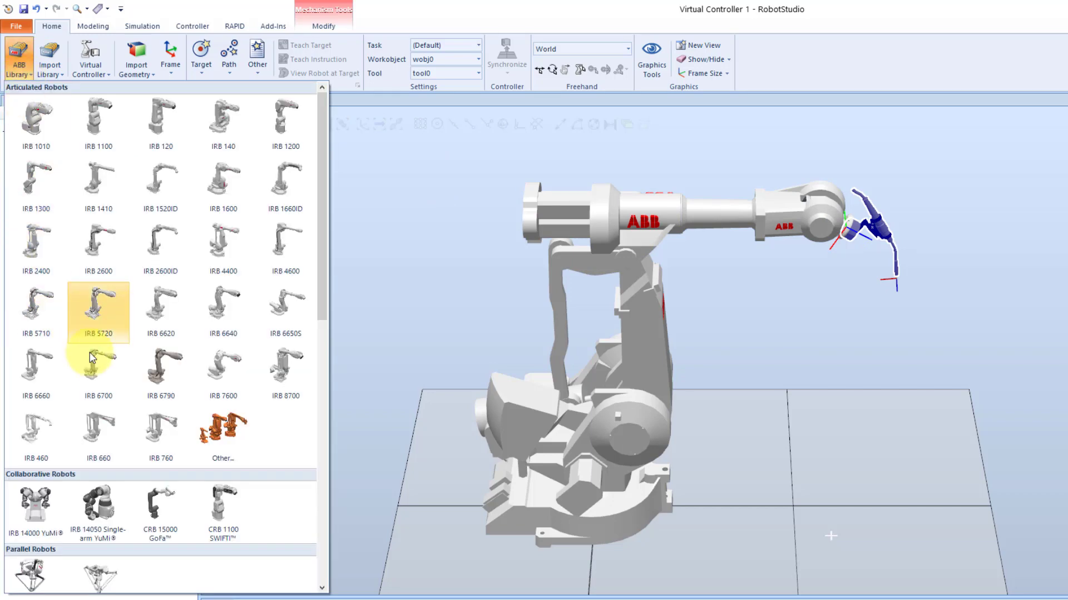
- From the Positioners gallery, add IRBP A with Capacity 250, Height 900 and Diameter 1000
{"action": "scroll", "coordinate": [99, 365], "scroll_direction": "down", "scroll_amount": 3}
{"action": "scroll", "coordinate": [99, 367], "scroll_direction": "down", "scroll_amount": 3}
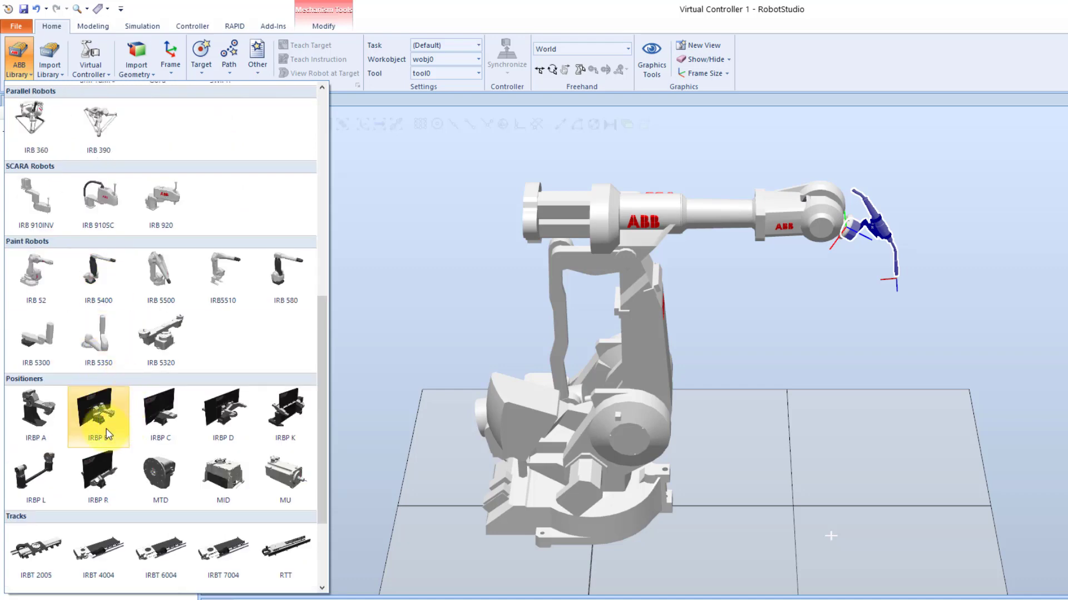
{"action": "left_click", "coordinate": [39, 418]}
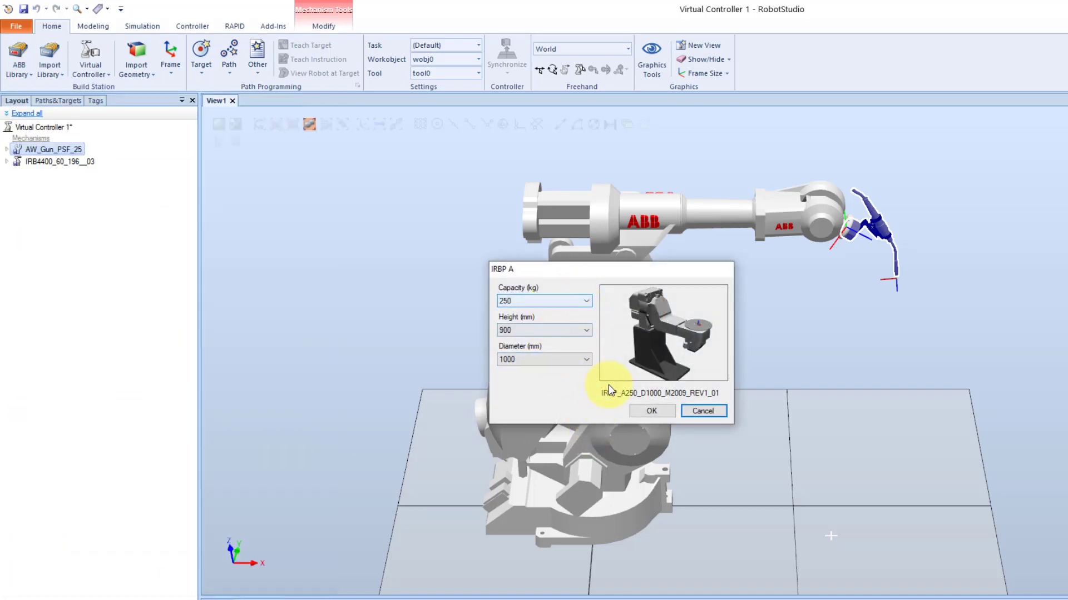
{"action": "left_click", "coordinate": [651, 412]}
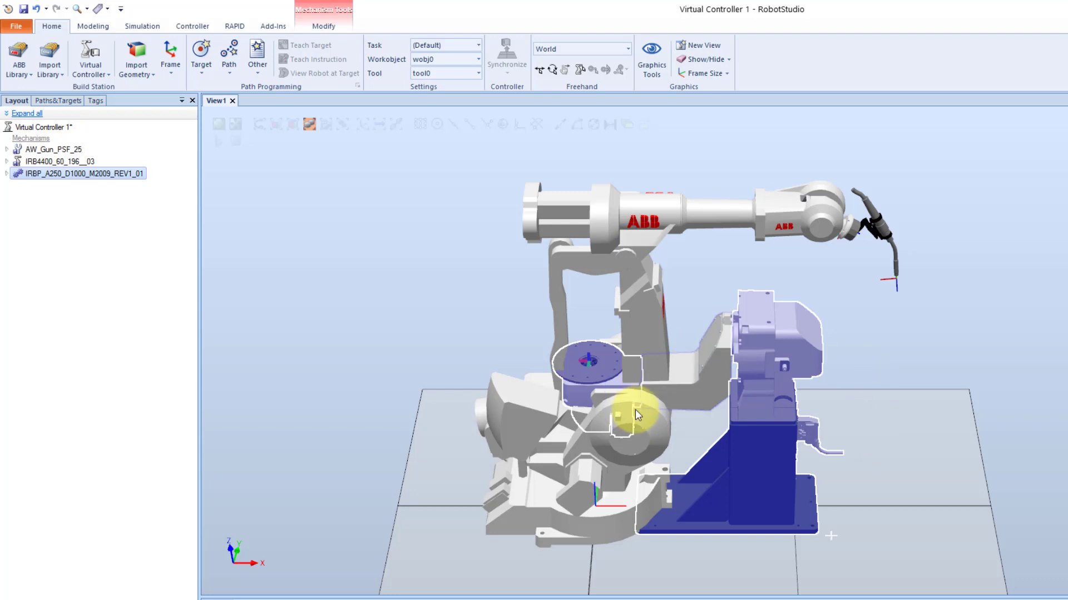
- Use Set Position to place the IRBP_A250 positioner at X 1500 mm
{"action": "left_click", "coordinate": [806, 503]}
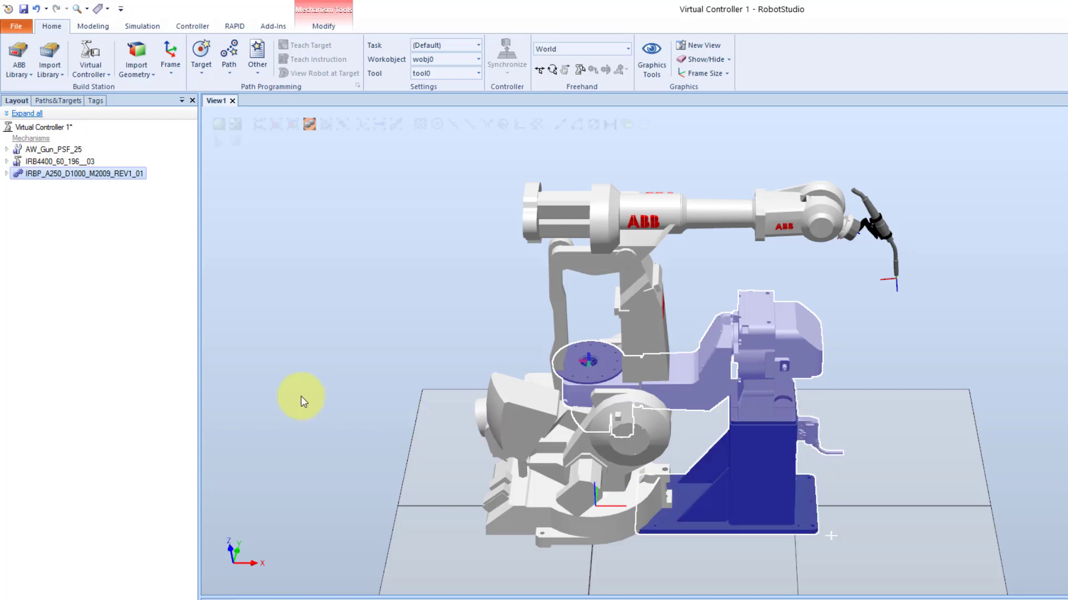
{"action": "right_click", "coordinate": [98, 177]}
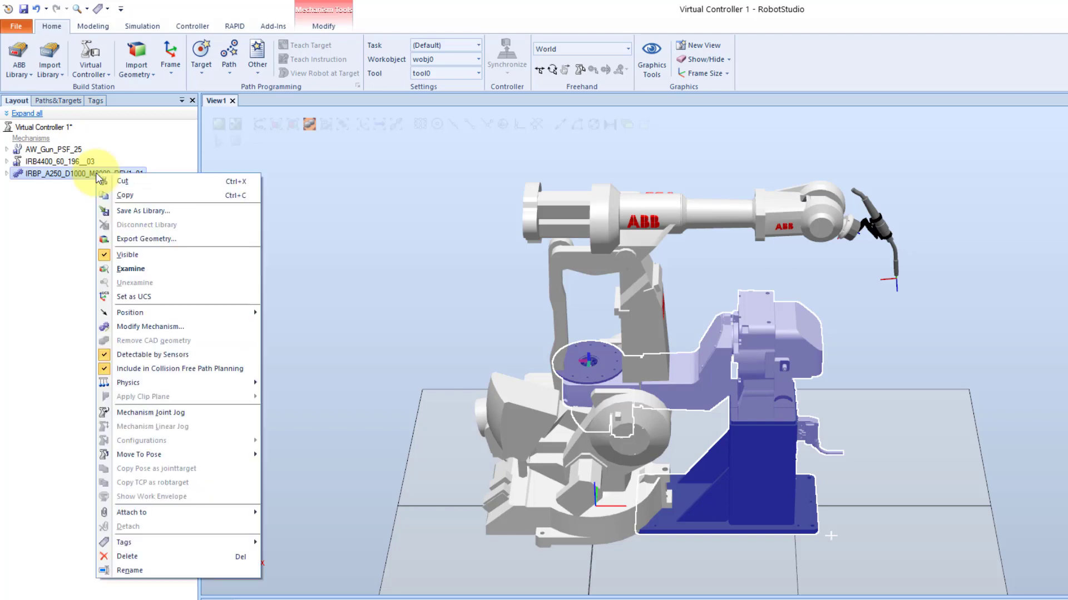
{"action": "mouse_move", "coordinate": [143, 309]}
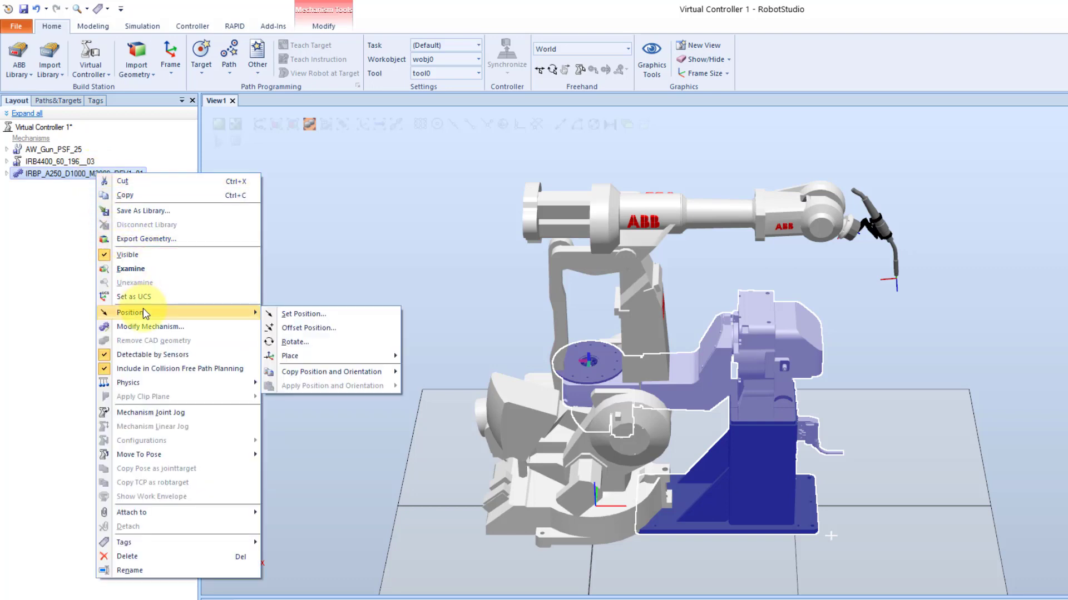
{"action": "left_click", "coordinate": [296, 314]}
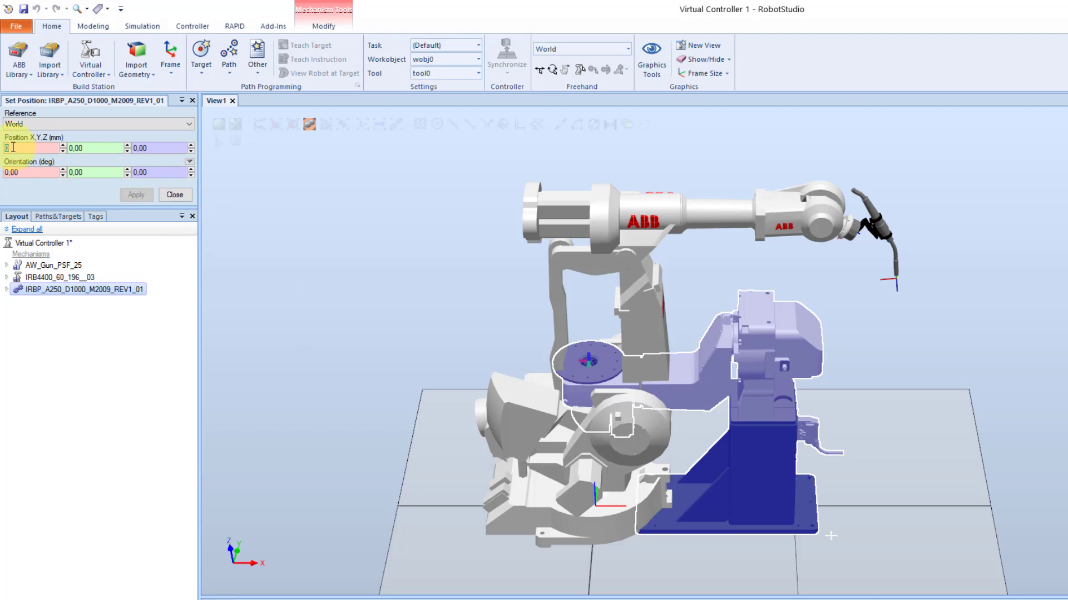
{"action": "type", "text": "1500"}
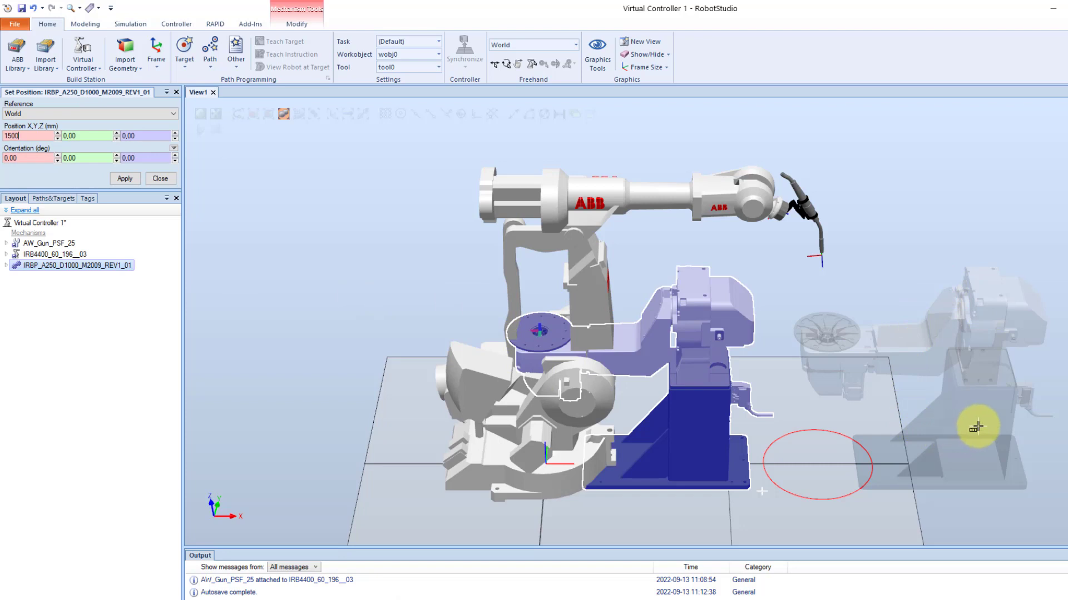
{"action": "left_click", "coordinate": [128, 180]}
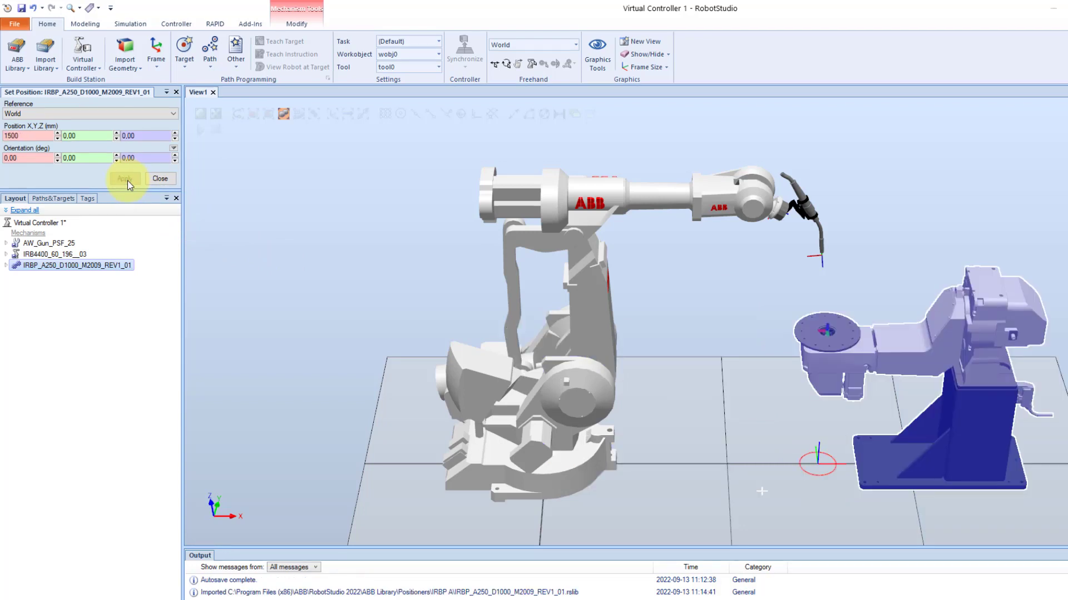
{"action": "left_click", "coordinate": [160, 180]}
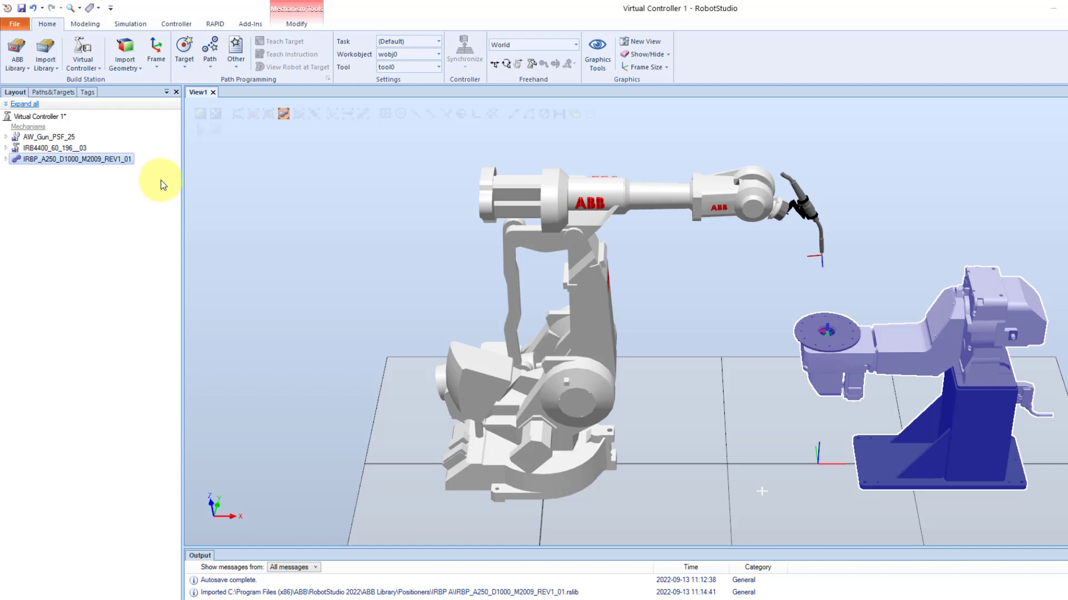
- Start a From Layout controller on RobotWare 6.13.04.00, keeping default name and location, with both mechanisms
{"action": "left_click", "coordinate": [87, 66]}
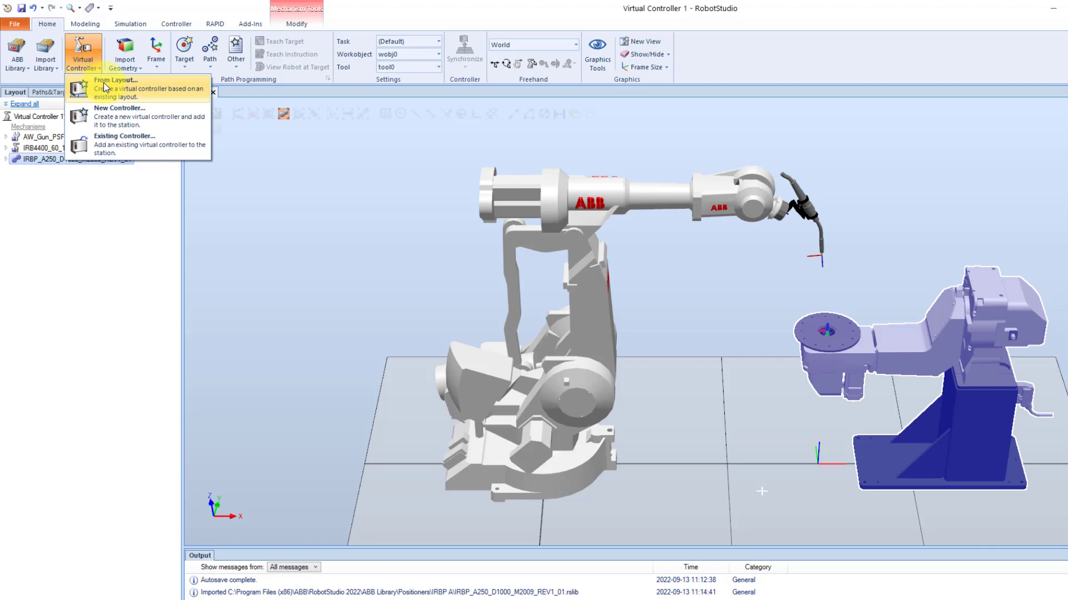
{"action": "left_click", "coordinate": [103, 82]}
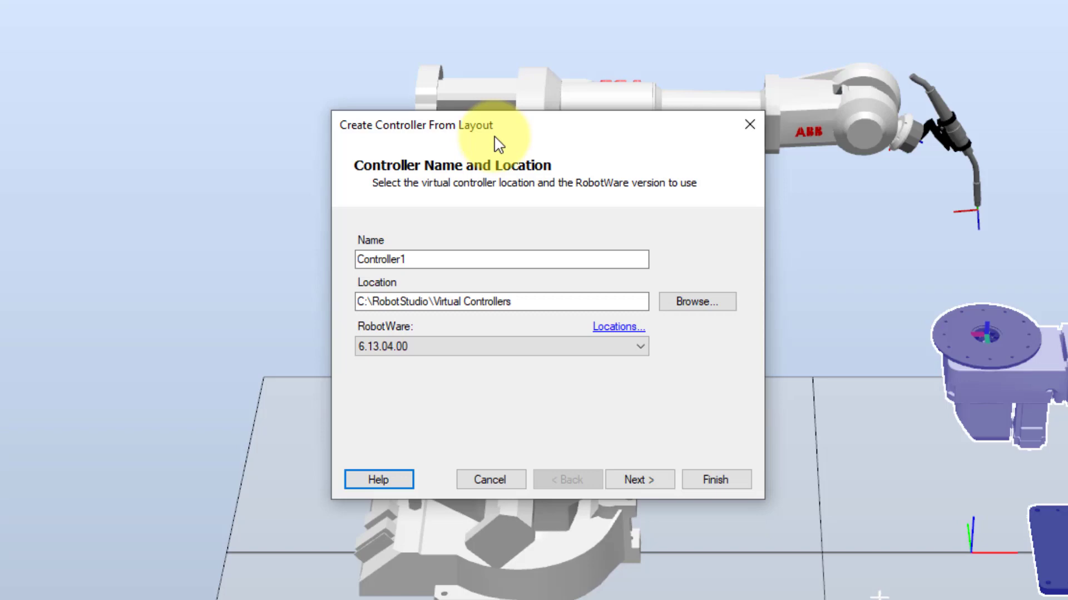
{"action": "left_click", "coordinate": [422, 261]}
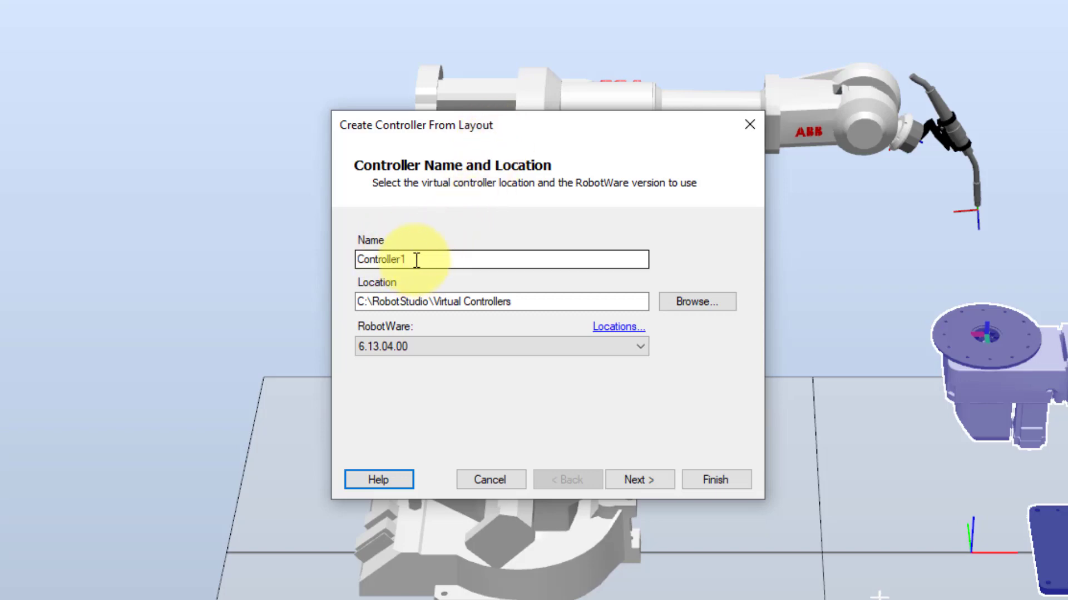
{"action": "left_click", "coordinate": [357, 302]}
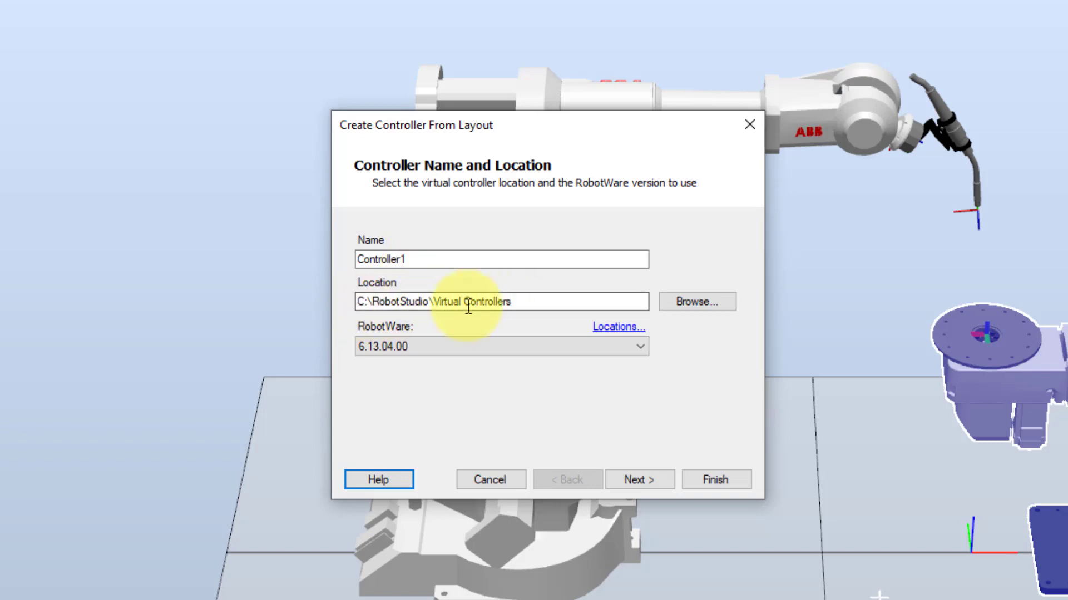
{"action": "left_click", "coordinate": [639, 348]}
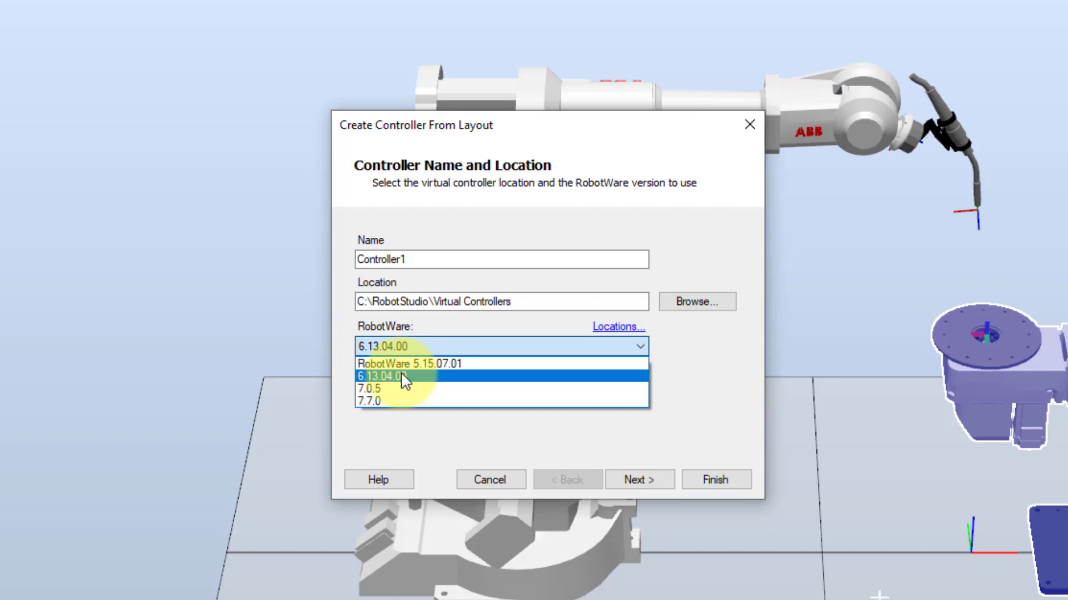
{"action": "left_click", "coordinate": [401, 376]}
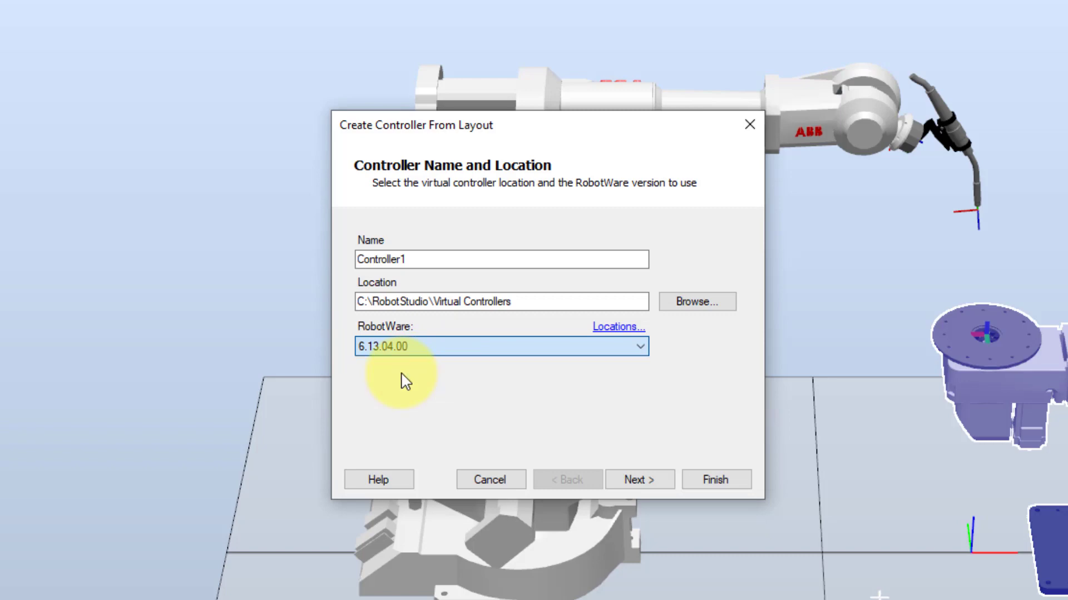
{"action": "left_click", "coordinate": [644, 482]}
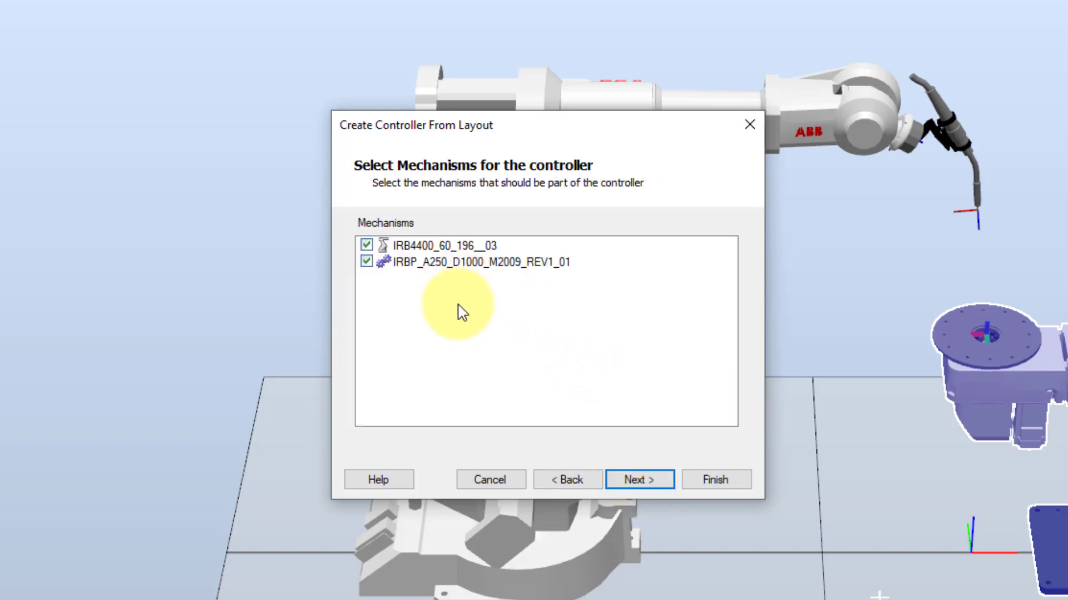
{"action": "left_click", "coordinate": [630, 490]}
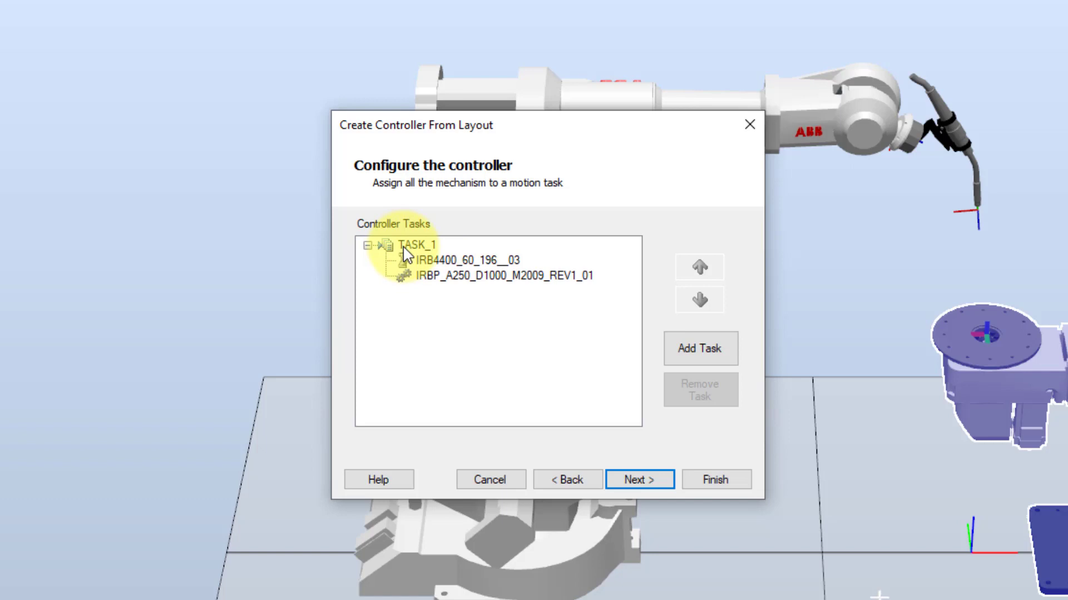
- Advance from the Configure the controller page to the Controller Options summary
{"action": "left_click", "coordinate": [639, 481]}
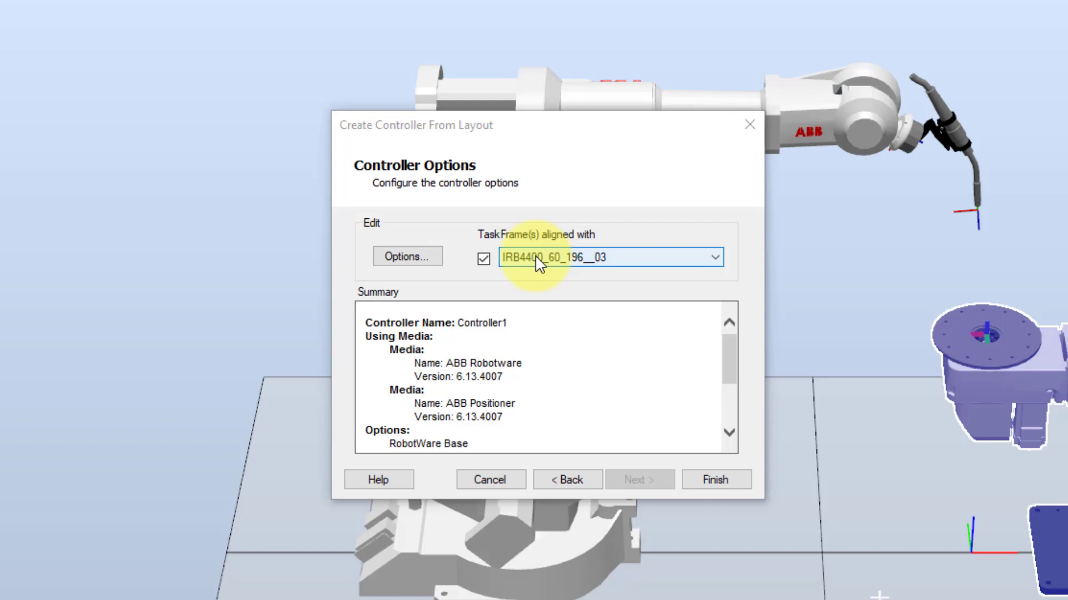
- Browse the controller's option categories and cancel without changes
{"action": "left_click", "coordinate": [403, 256]}
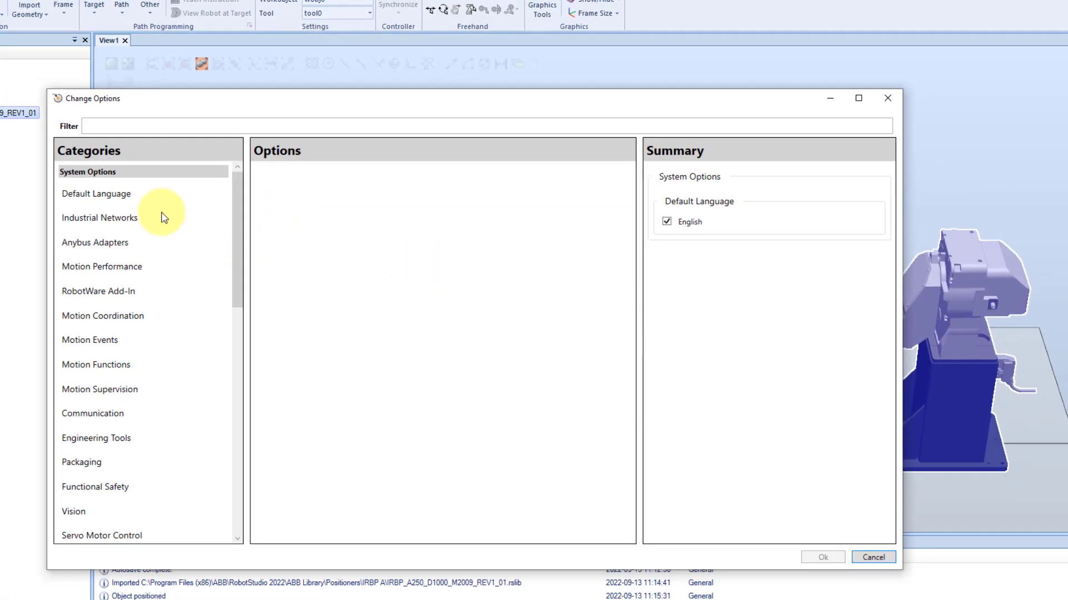
{"action": "scroll", "coordinate": [168, 215], "scroll_direction": "down", "scroll_amount": 3}
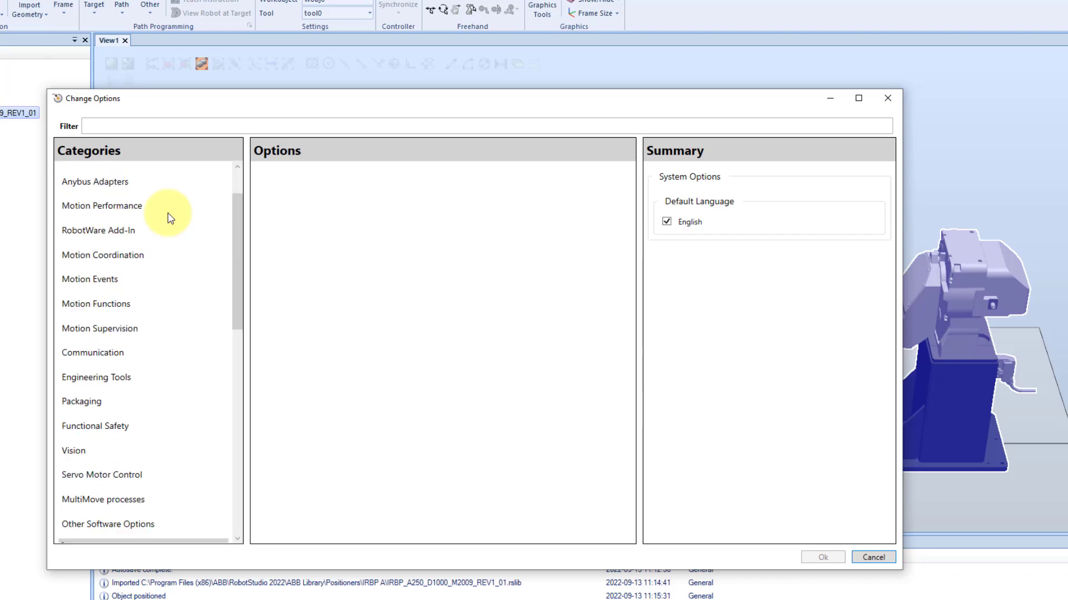
{"action": "scroll", "coordinate": [164, 214], "scroll_direction": "up", "scroll_amount": 3}
{"action": "scroll", "coordinate": [164, 217], "scroll_direction": "down", "scroll_amount": 10}
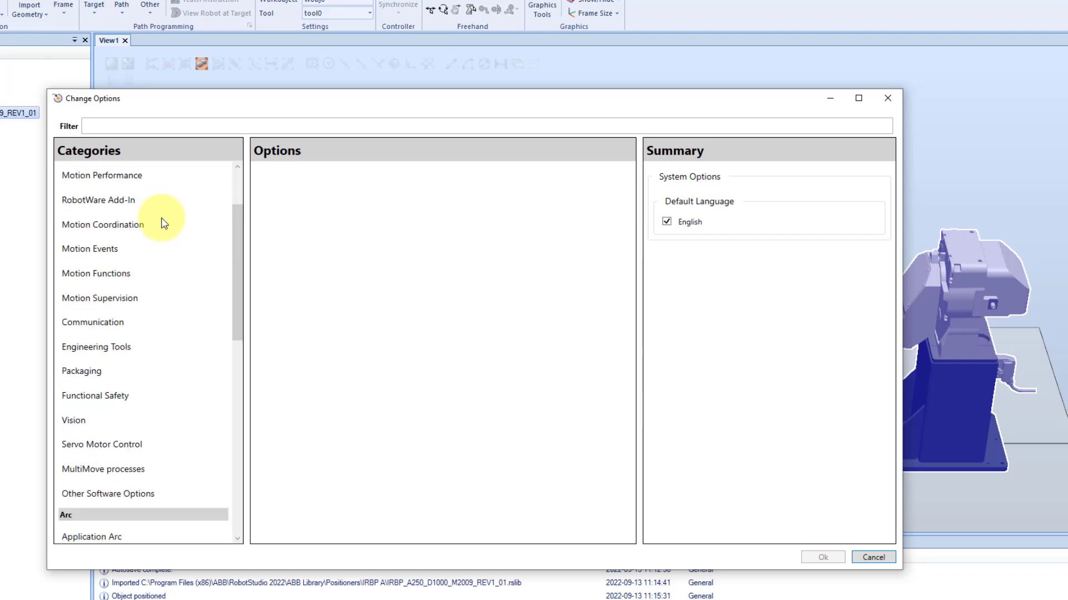
{"action": "scroll", "coordinate": [165, 229], "scroll_direction": "down", "scroll_amount": 12}
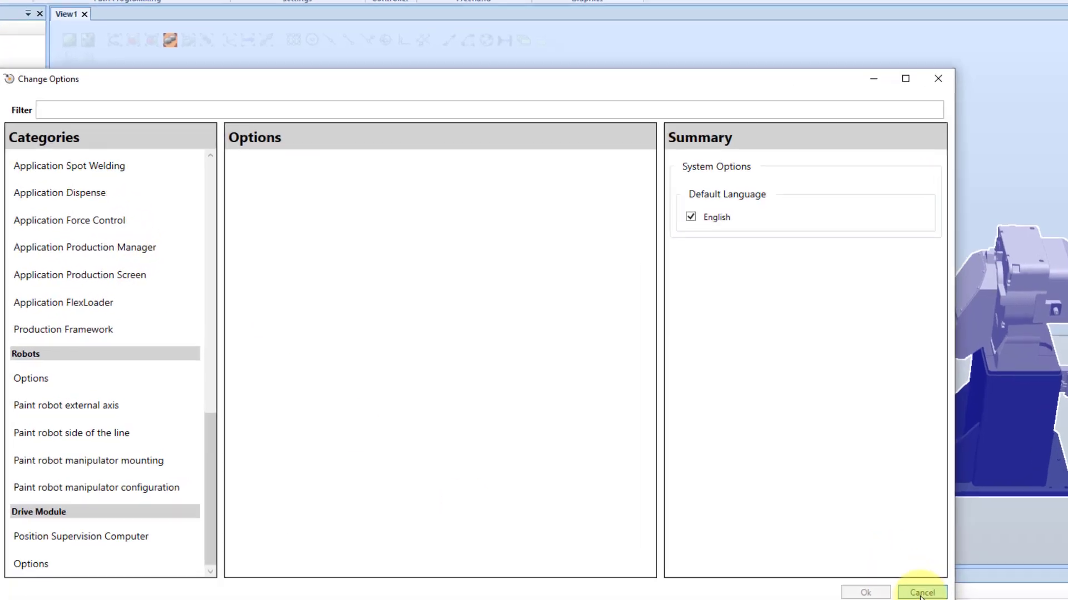
{"action": "left_click", "coordinate": [872, 557]}
- Review the Controller1 options summary and finish building the controller
{"action": "left_click", "coordinate": [548, 341]}
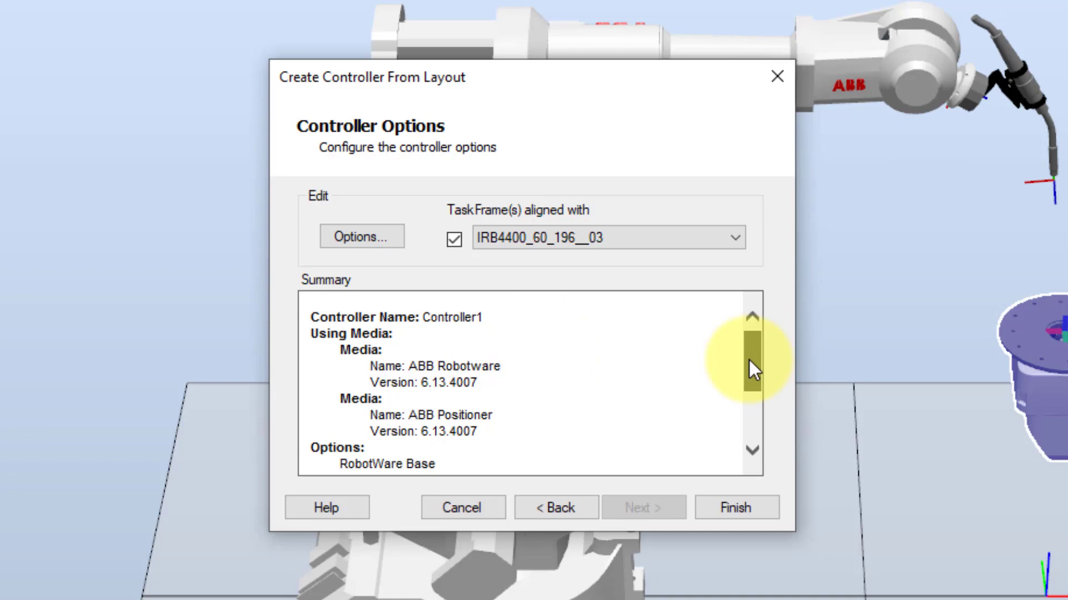
{"action": "left_click_drag", "start_coordinate": [750, 359], "coordinate": [775, 413]}
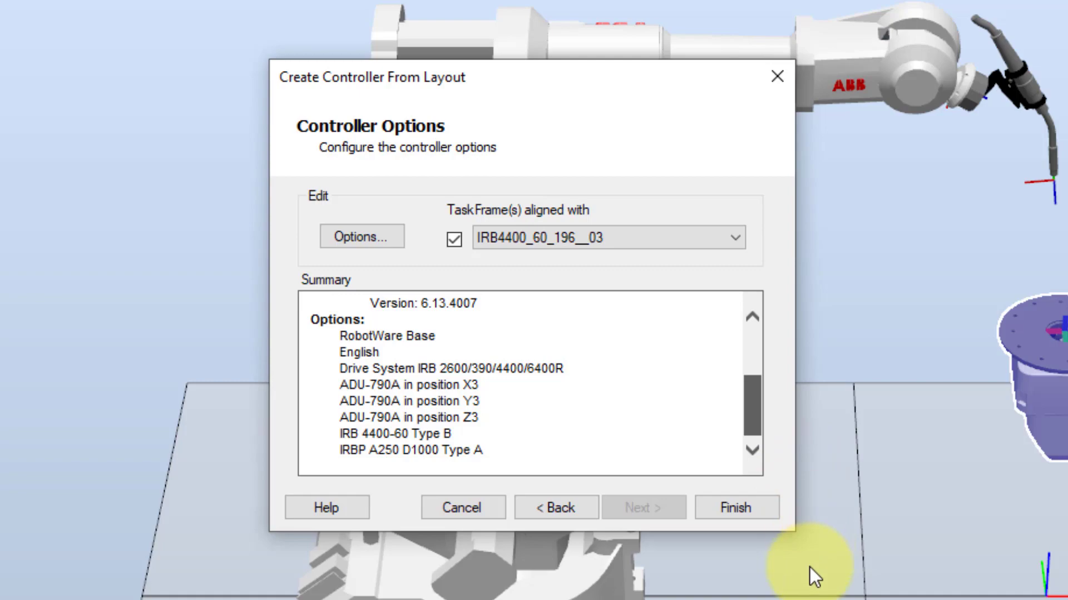
{"action": "left_click", "coordinate": [744, 516]}
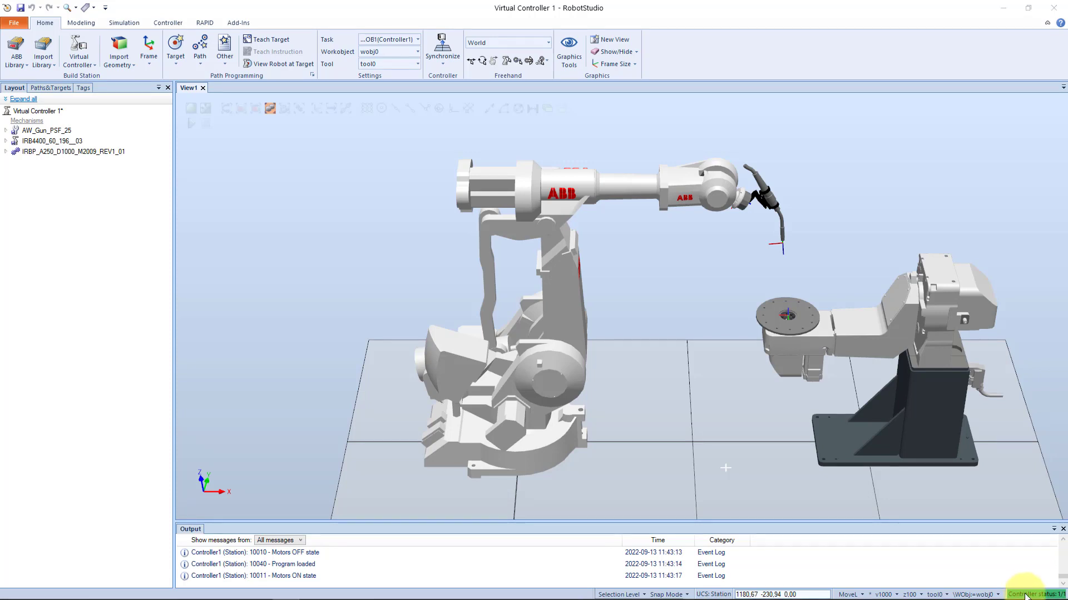
- Review the welding station's controller tree before starting the New Virtual Controller project
{"action": "left_click", "coordinate": [172, 25]}
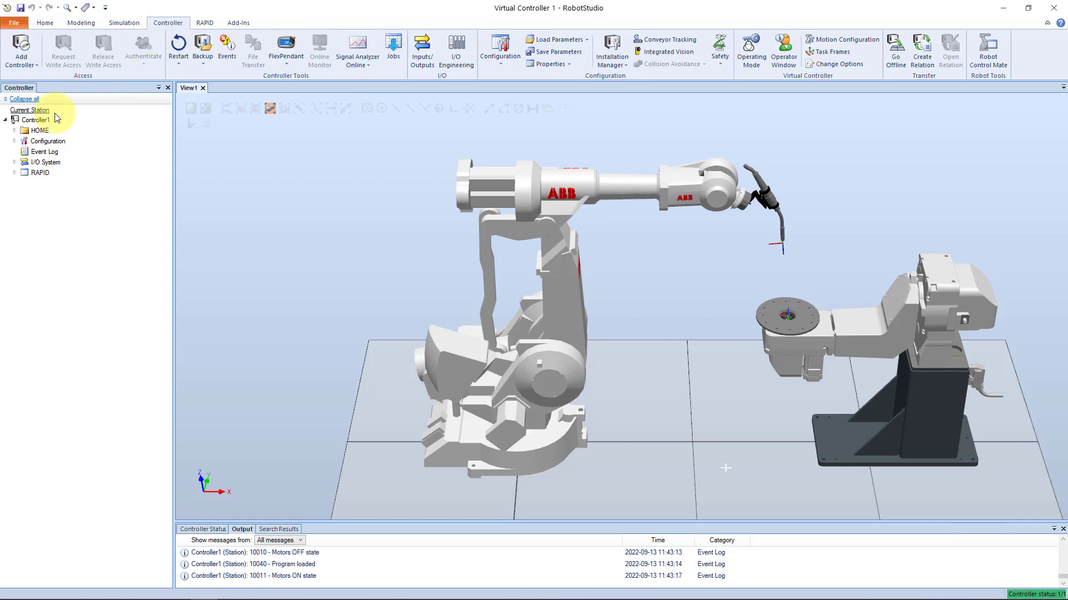
{"action": "mouse_move", "coordinate": [51, 119]}
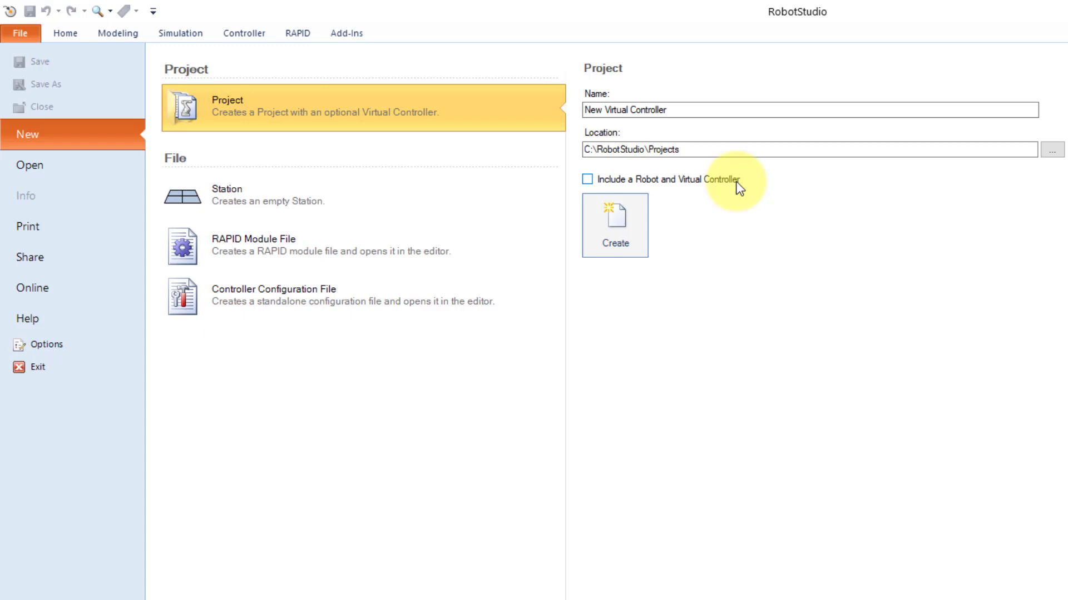
- Create the empty 'New Virtual Controller' project with no robot or virtual controller included
{"action": "left_click", "coordinate": [615, 224]}
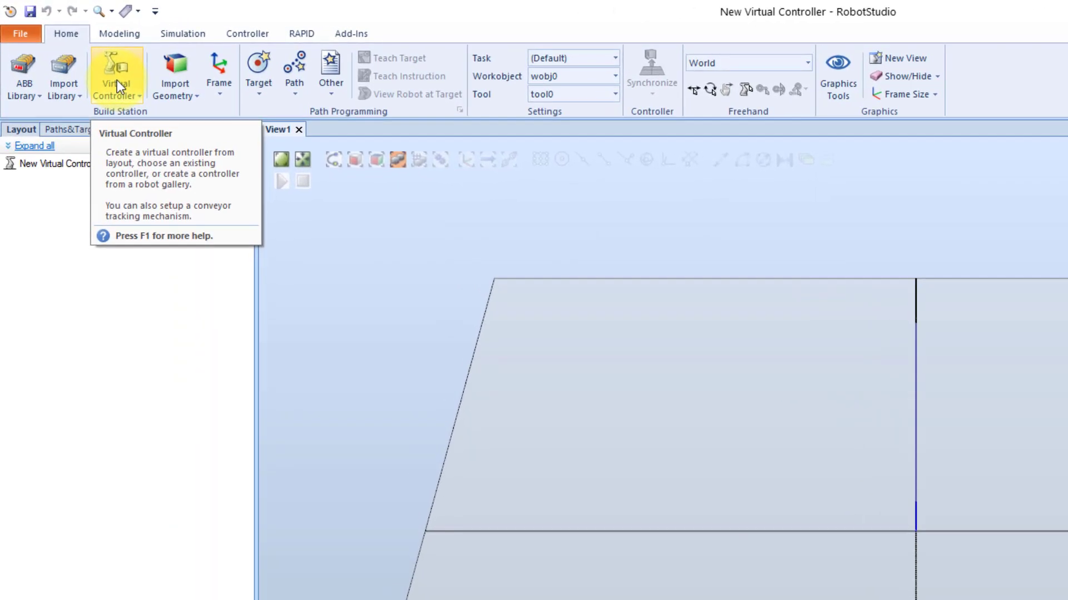
- Choose New Controller from the Home tab's Virtual Controller menu
{"action": "left_click", "coordinate": [117, 80]}
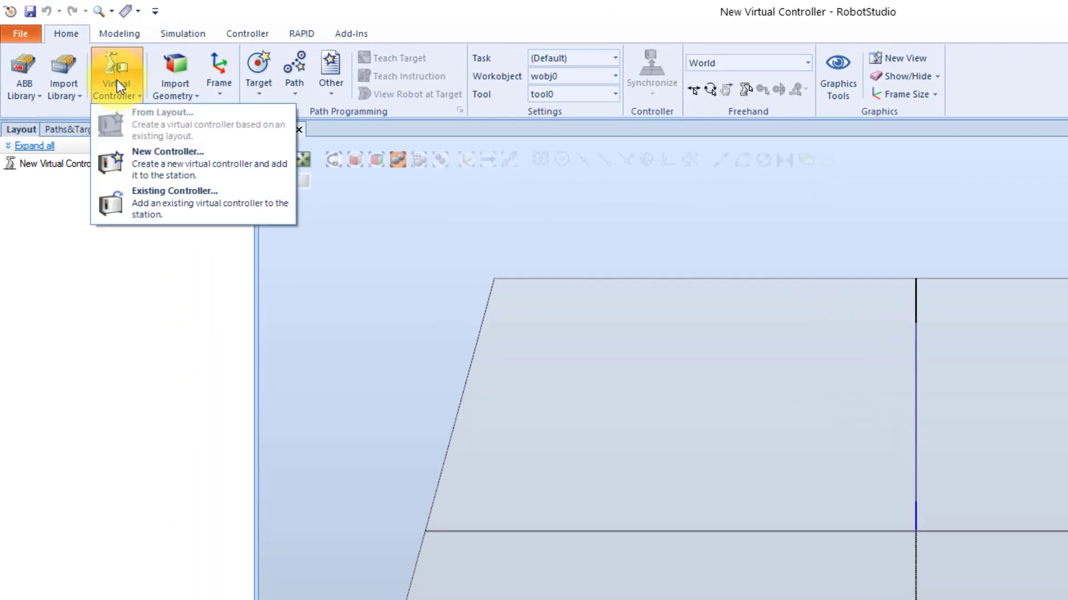
{"action": "left_click", "coordinate": [161, 162]}
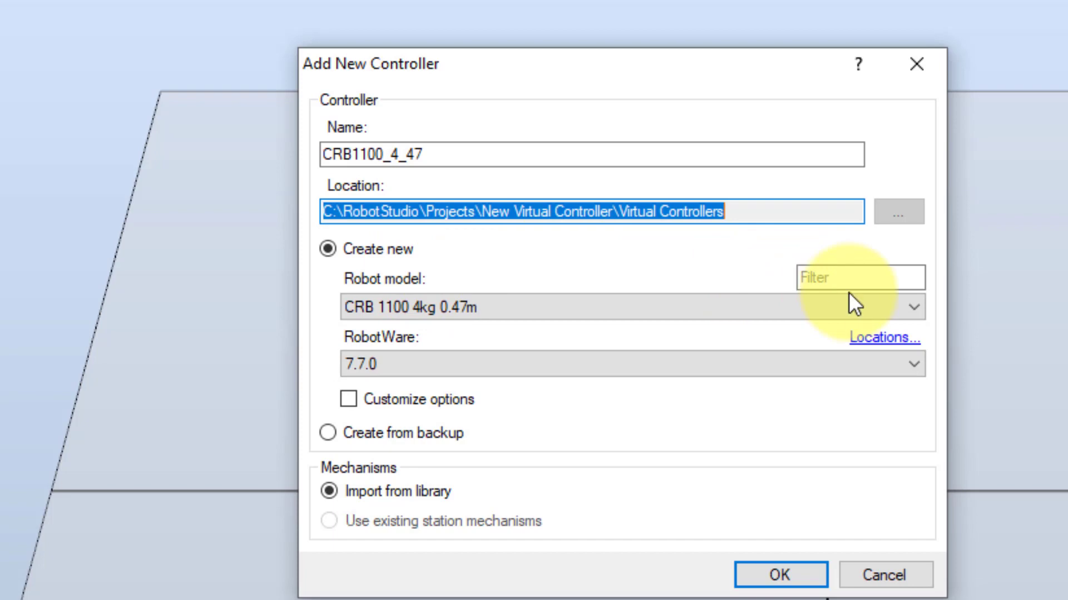
- Create controller IRB120_3_58 with robot model IRB 120 3kg 0.58m on RobotWare 6.13.04.00
{"action": "left_click", "coordinate": [913, 313]}
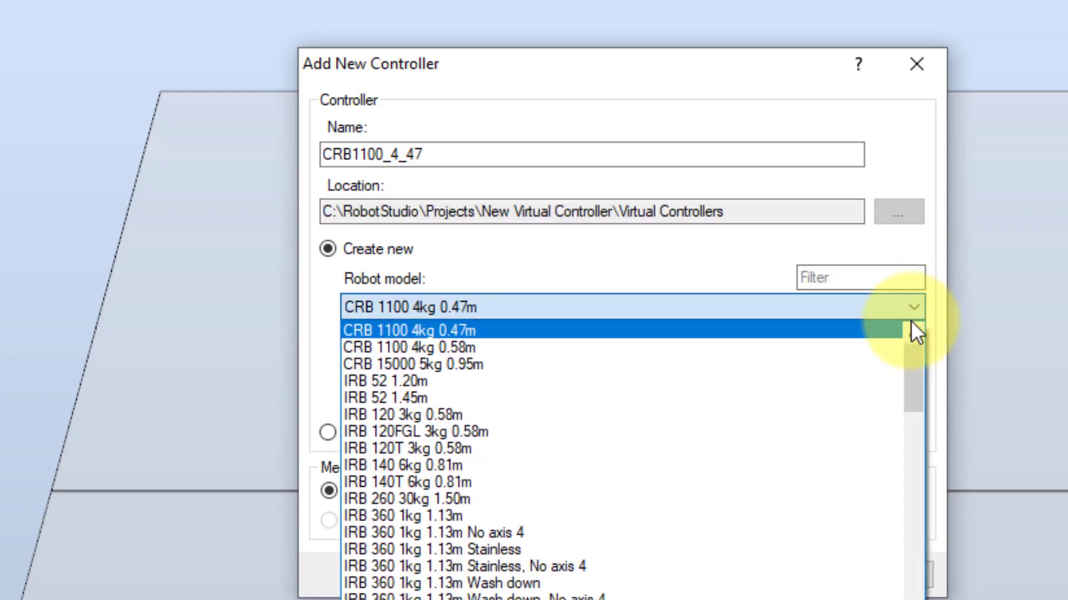
{"action": "left_click", "coordinate": [420, 409]}
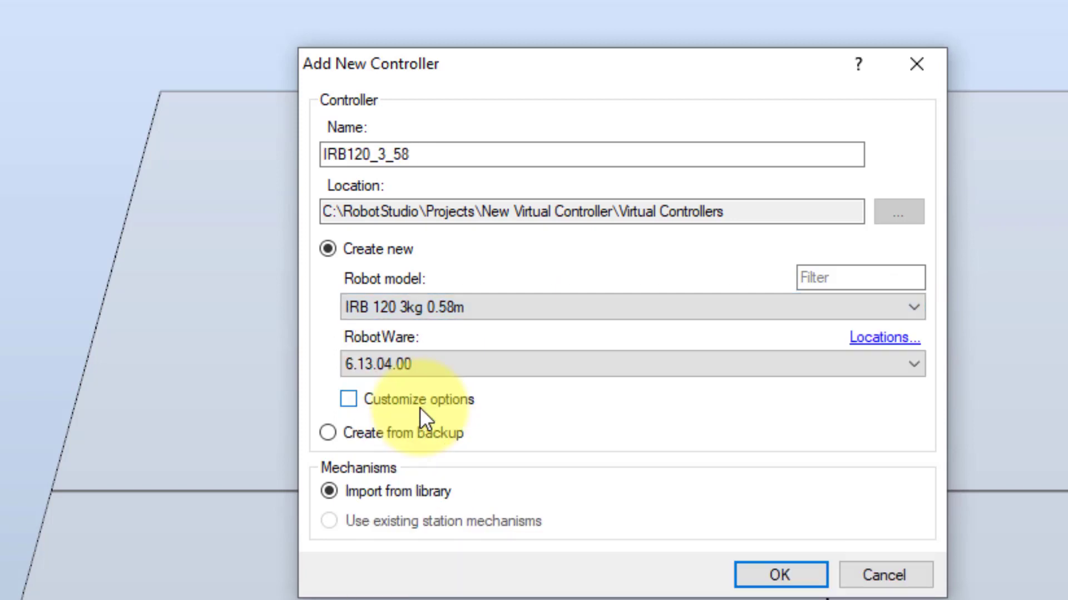
{"action": "left_click", "coordinate": [912, 367]}
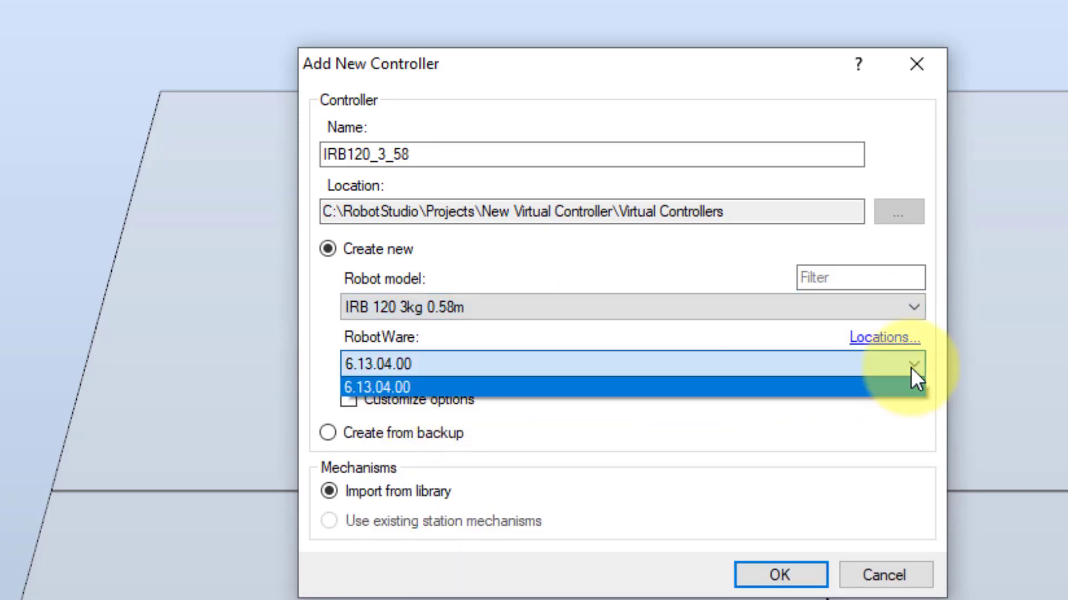
{"action": "left_click", "coordinate": [810, 389]}
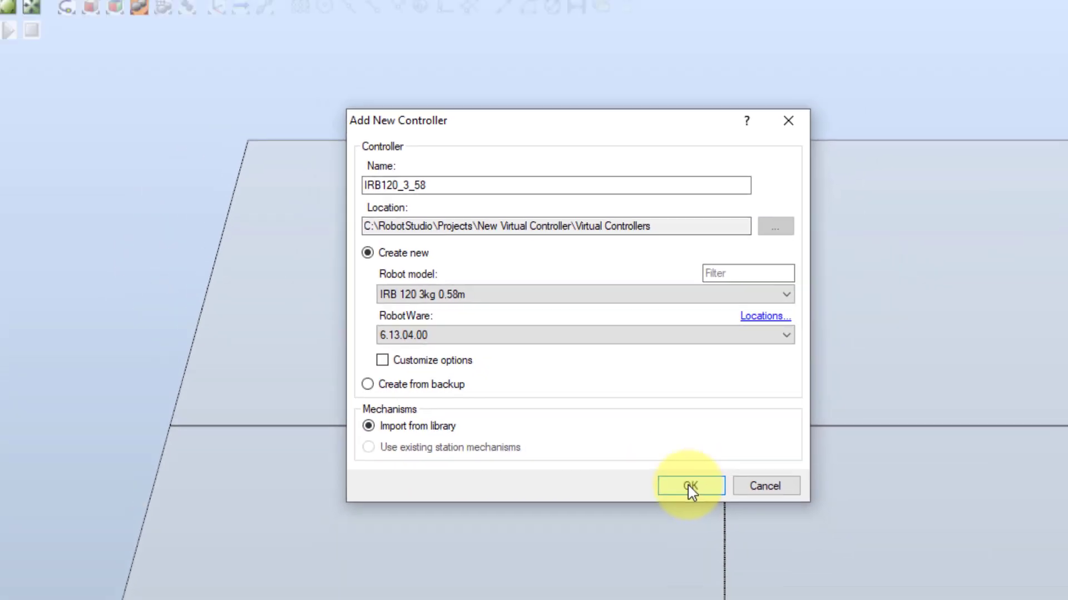
{"action": "left_click", "coordinate": [777, 575]}
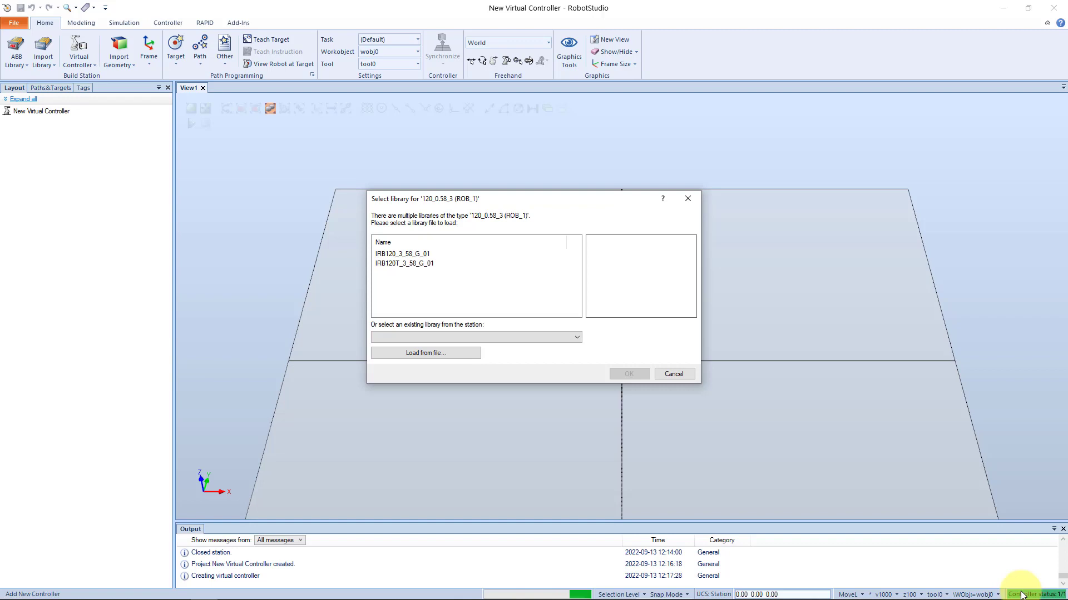
- Load the IRB120_3_58_G_01 robot library into the station and check its controller tree
{"action": "left_click", "coordinate": [419, 257]}
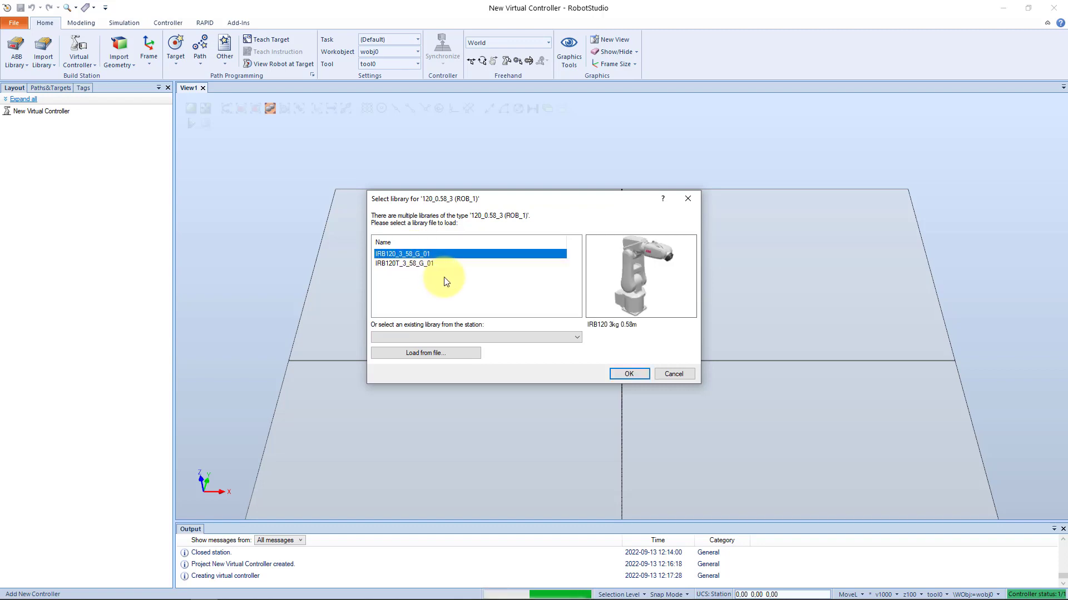
{"action": "left_click", "coordinate": [625, 374]}
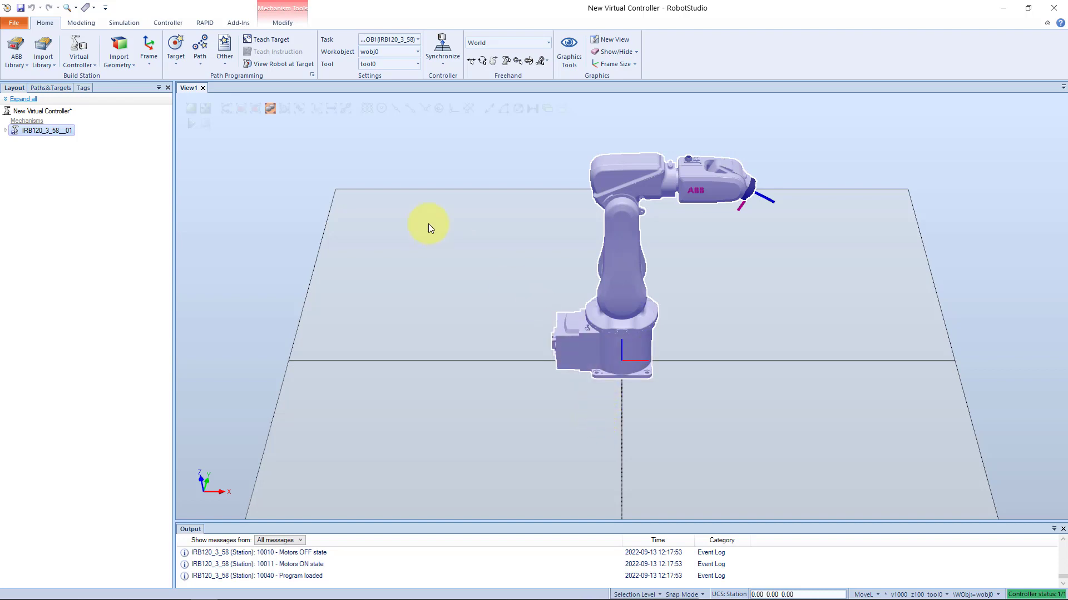
{"action": "left_click", "coordinate": [163, 23]}
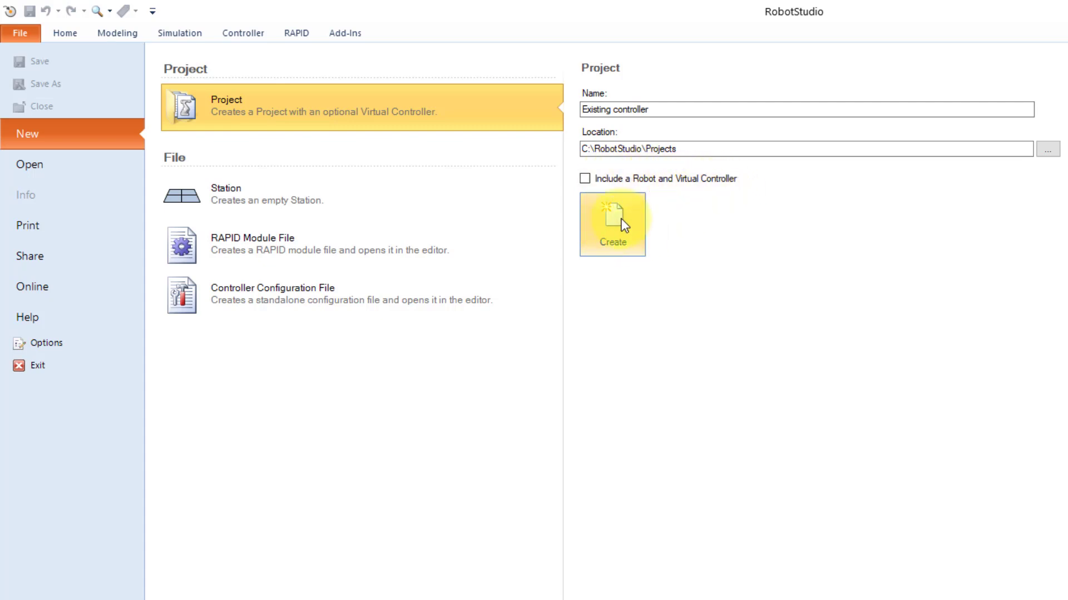
- Create the empty 'Existing controller' project with no robot or virtual controller included
{"action": "left_click", "coordinate": [608, 231]}
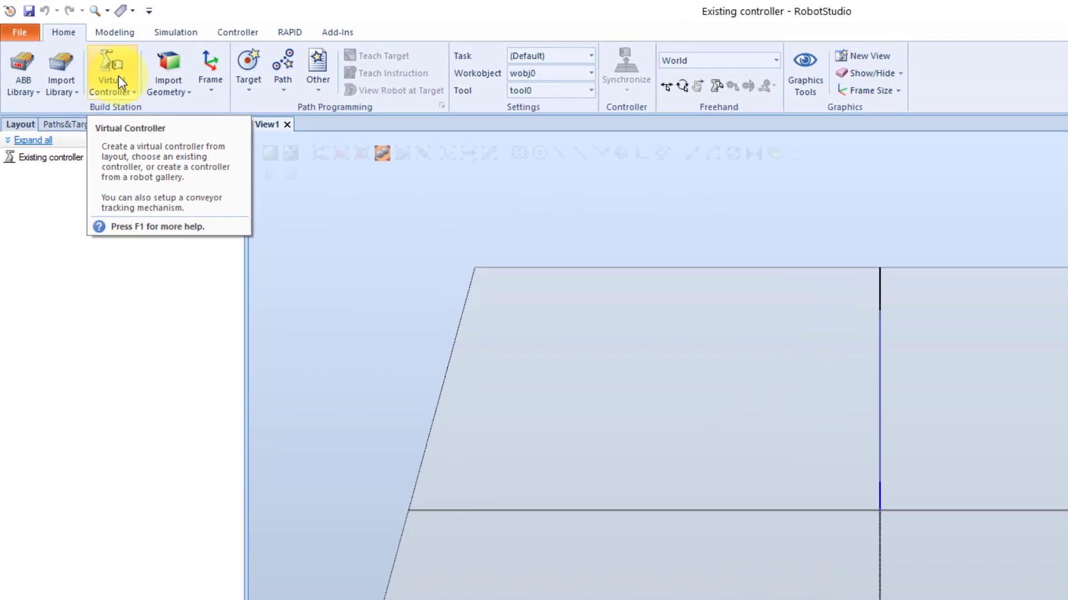
- Choose Existing Controller from the Home tab's Virtual Controller menu
{"action": "left_click", "coordinate": [118, 75]}
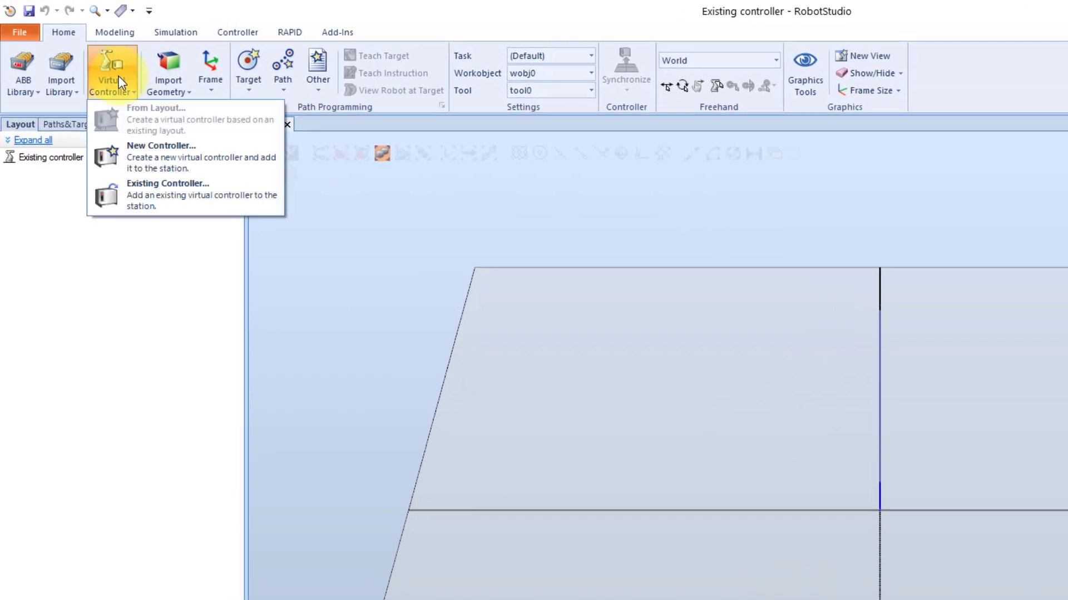
{"action": "left_click", "coordinate": [151, 195]}
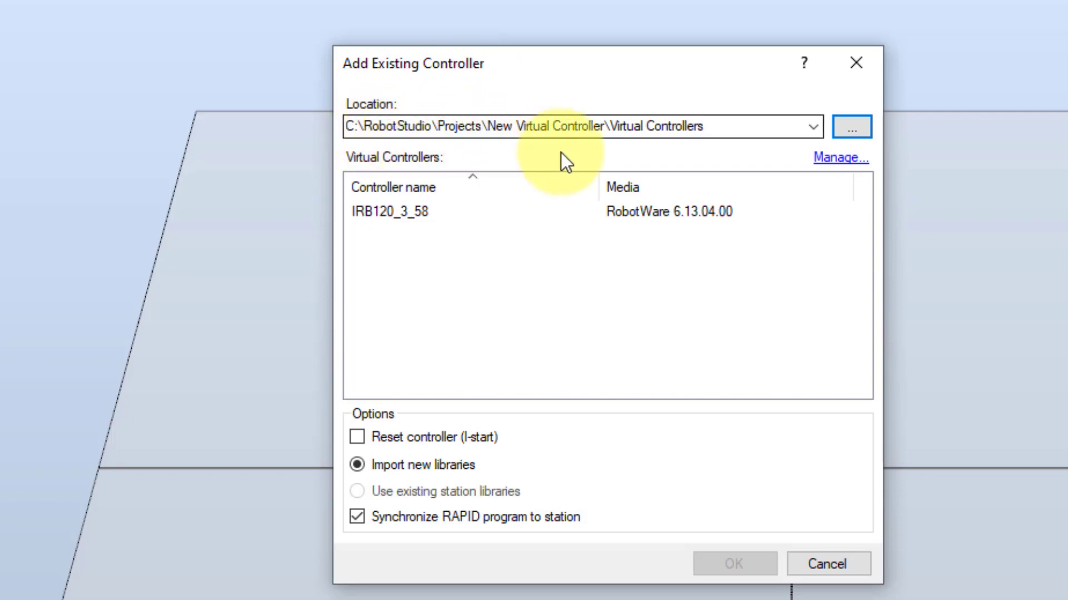
- Add controller IRB120_3_58 from the New Virtual Controller\Virtual Controllers folder to this station
{"action": "left_click", "coordinate": [816, 130]}
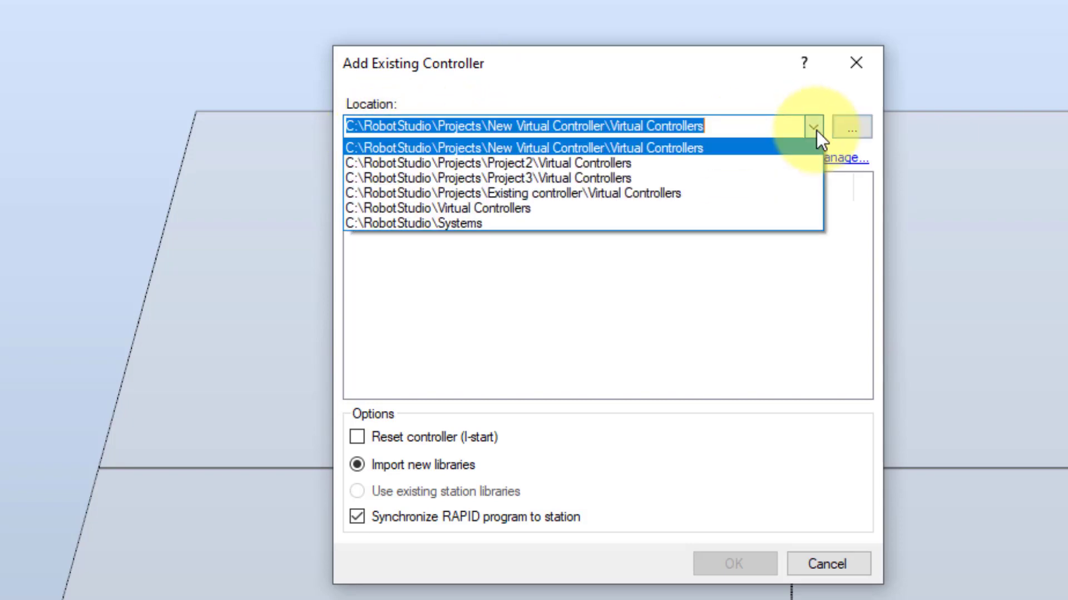
{"action": "left_click", "coordinate": [683, 149]}
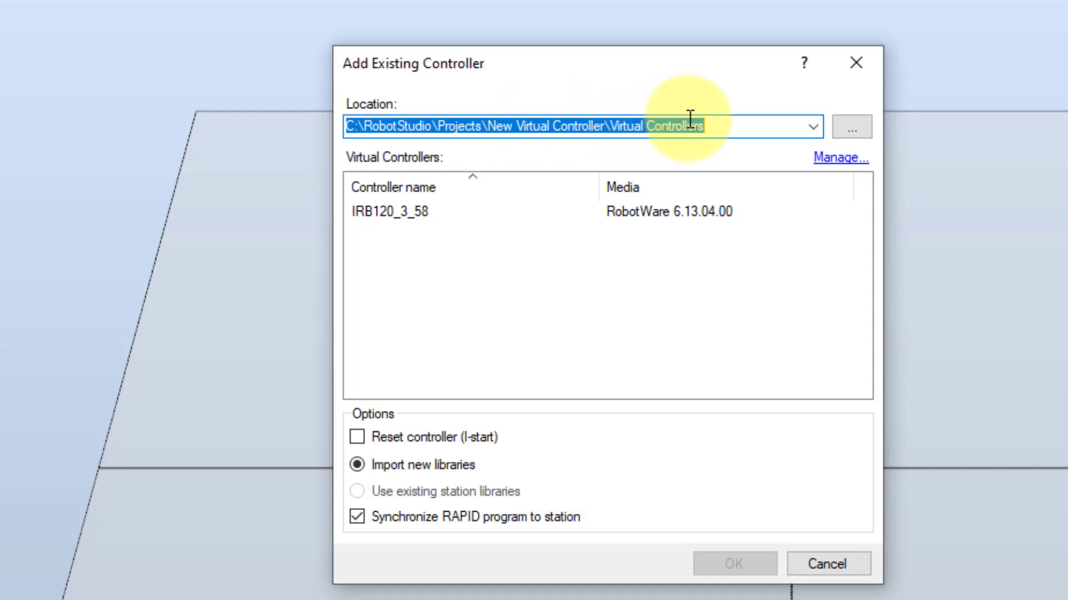
{"action": "double_click", "coordinate": [400, 210]}
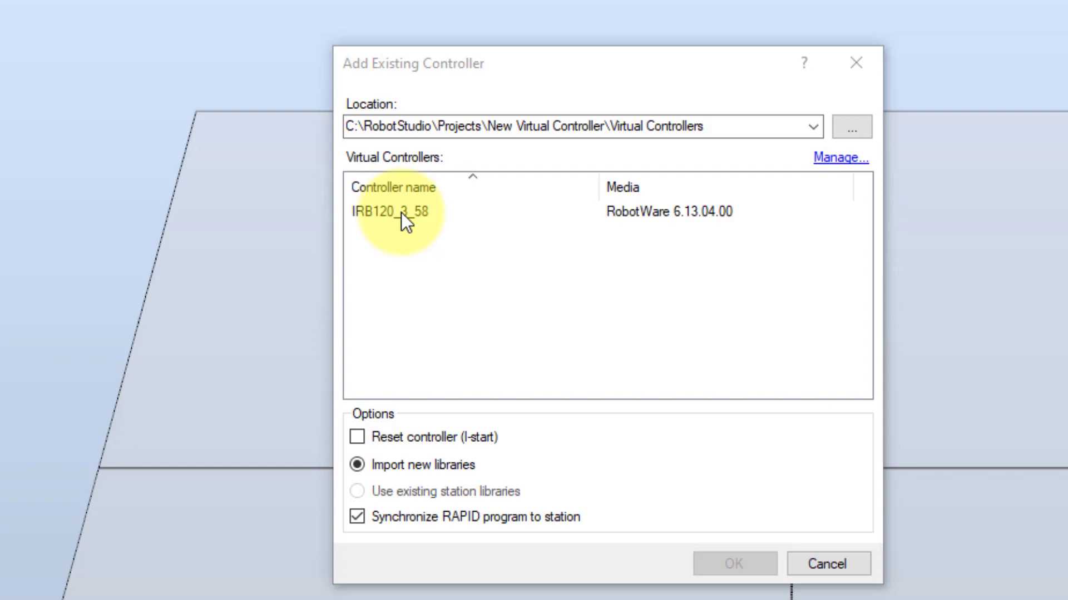
{"action": "left_click", "coordinate": [401, 213]}
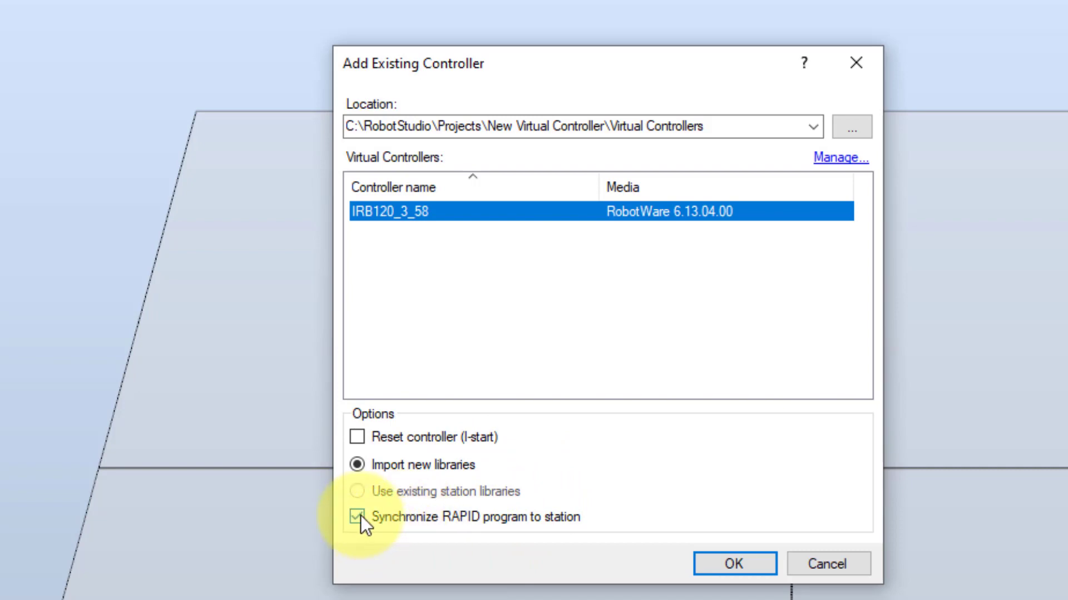
{"action": "left_click", "coordinate": [728, 564]}
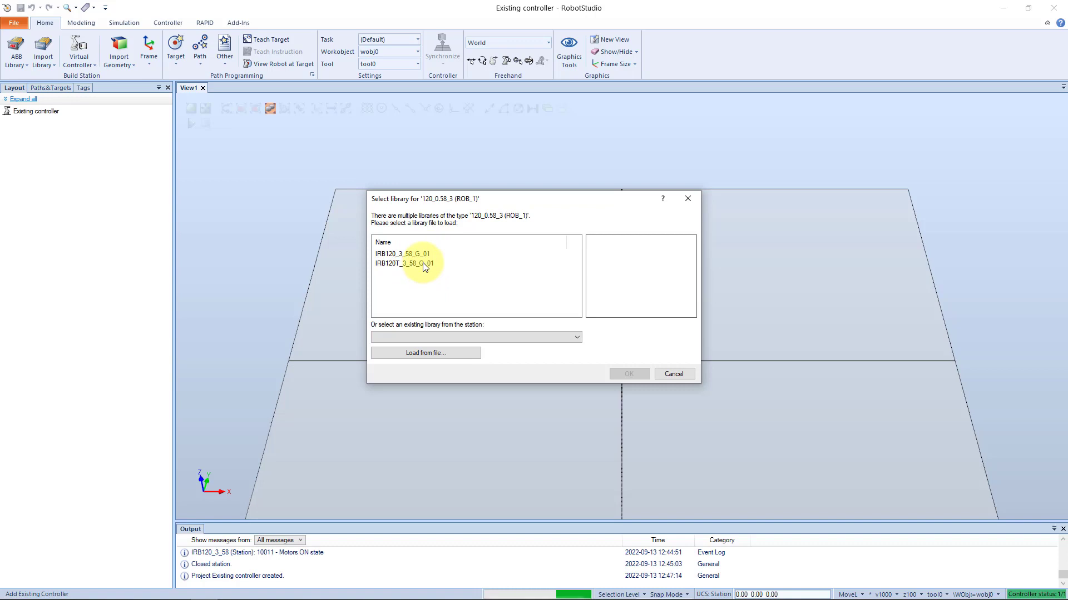
- Load the IRB120T_3_58_G_01 robot library into the Existing controller station
{"action": "left_click", "coordinate": [423, 263]}
{"action": "left_click", "coordinate": [626, 374]}
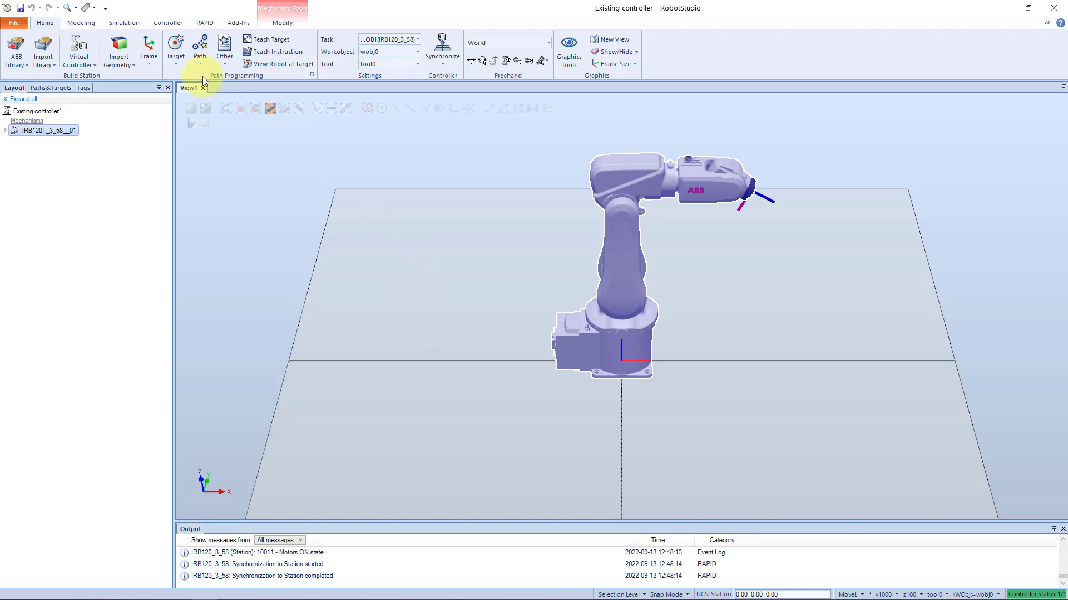
{"action": "left_click", "coordinate": [169, 23]}
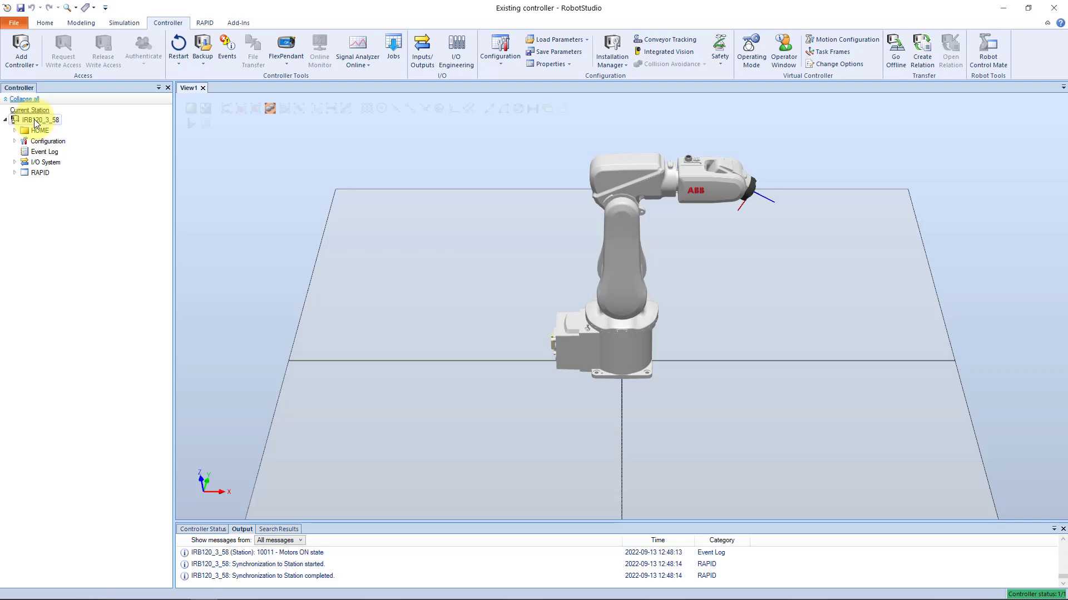
{"action": "left_click", "coordinate": [51, 26]}
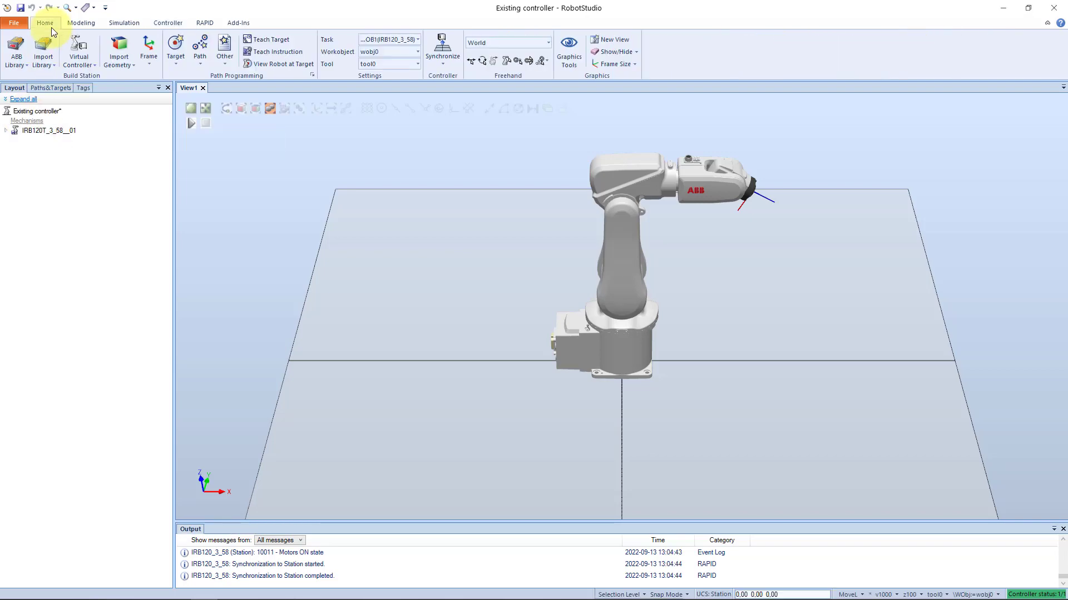